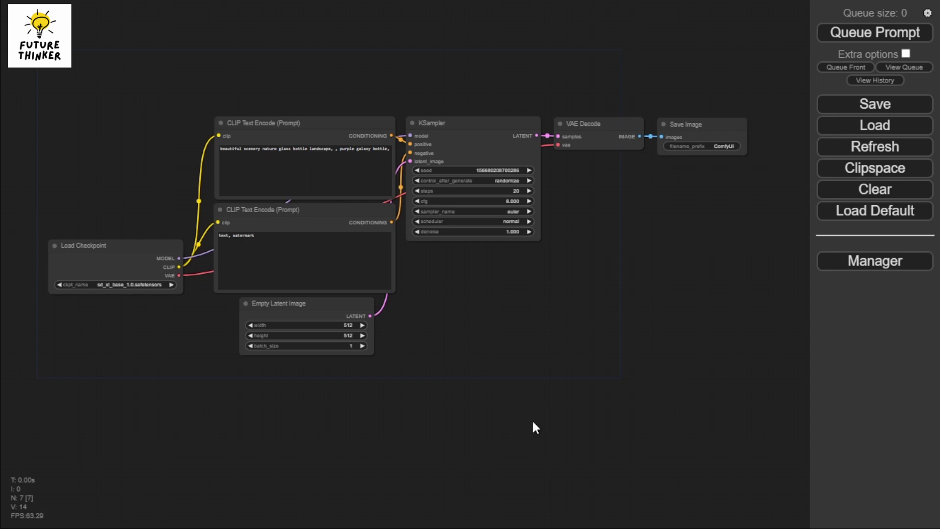
# Open the ComfyUI Manager menu from the side panel
pyautogui.click(875, 264)
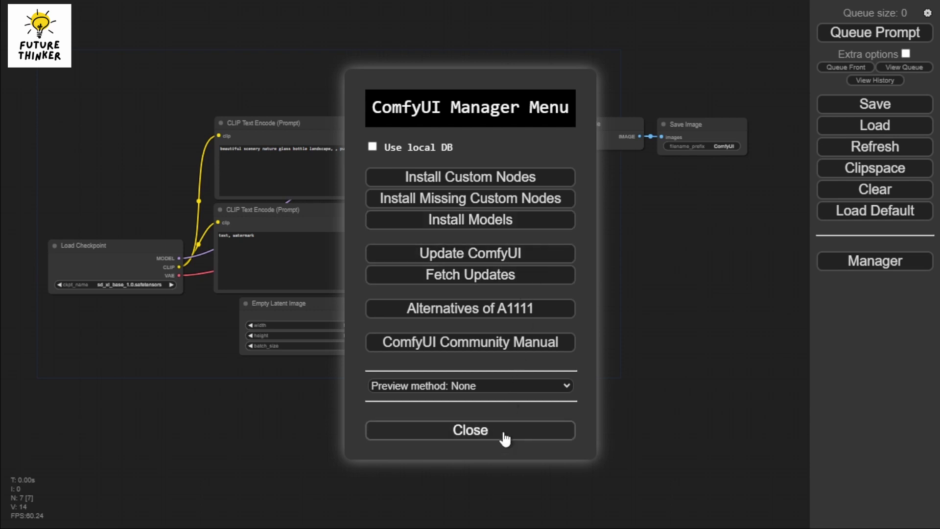
# Open Install Custom Nodes and filter the list to installed, showing ComfyUI-Manager and Impact Pack
pyautogui.click(521, 182)
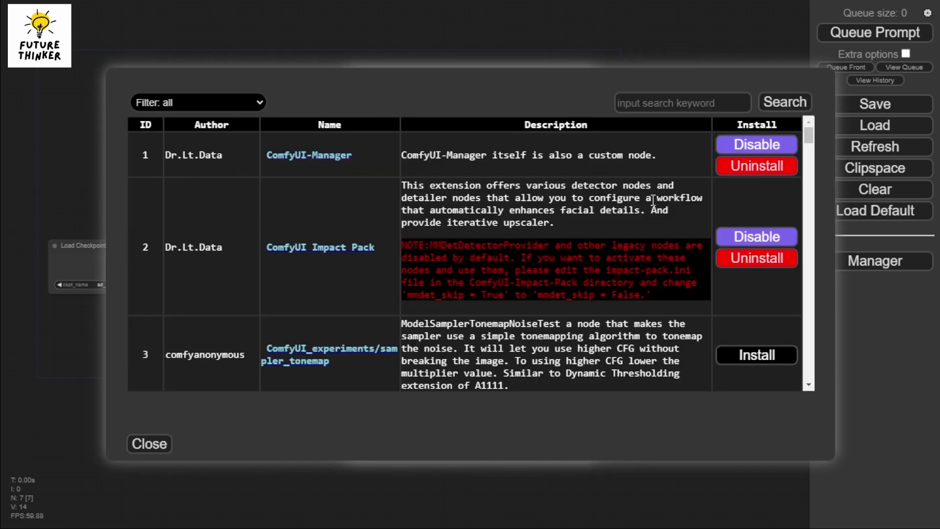
pyautogui.scroll(-10, 653, 199)
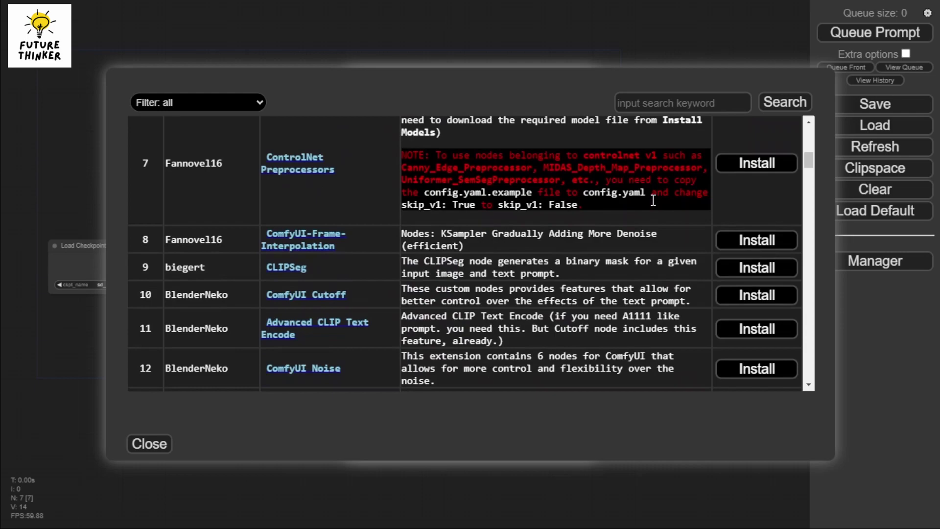
pyautogui.scroll(-5, 652, 200)
pyautogui.scroll(15, 654, 200)
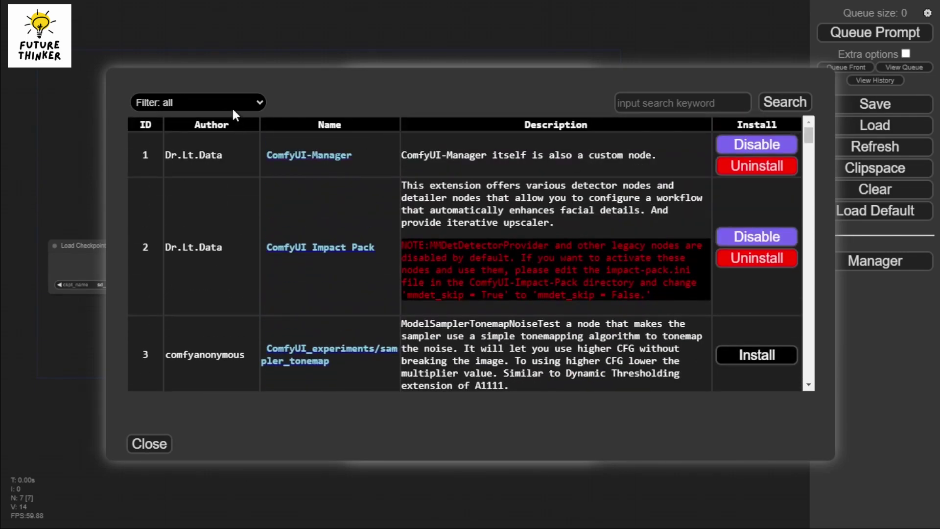
pyautogui.click(230, 102)
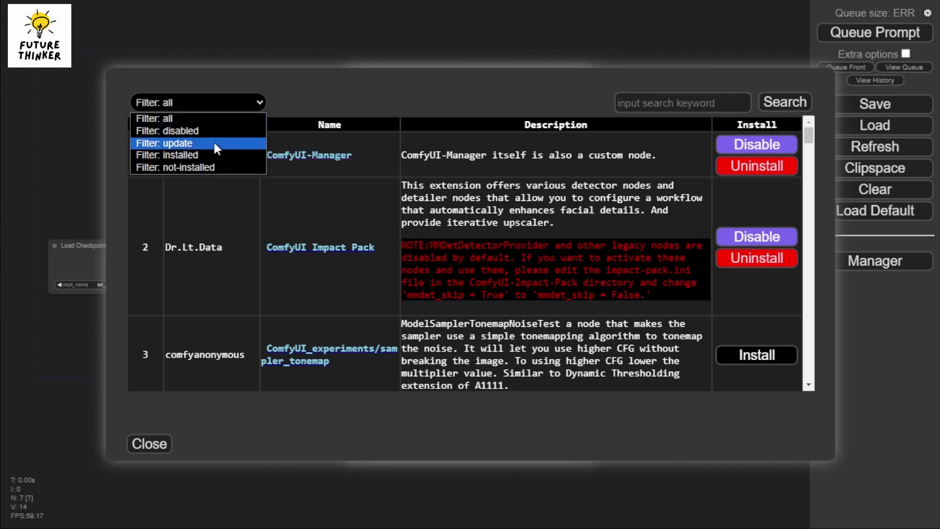
pyautogui.click(210, 157)
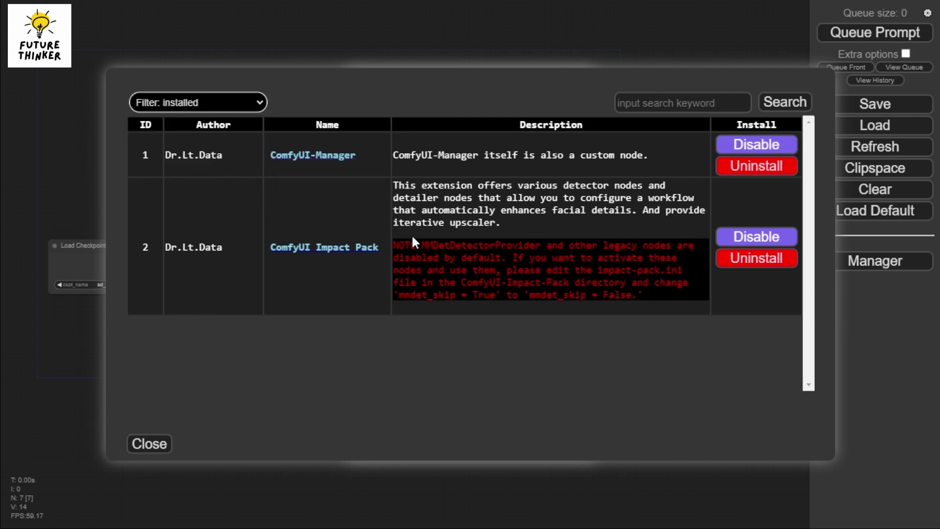
# Search the custom node list for EFFICIENCY, picked from the search history
pyautogui.click(693, 101)
pyautogui.click(552, 85)
pyautogui.click(616, 102)
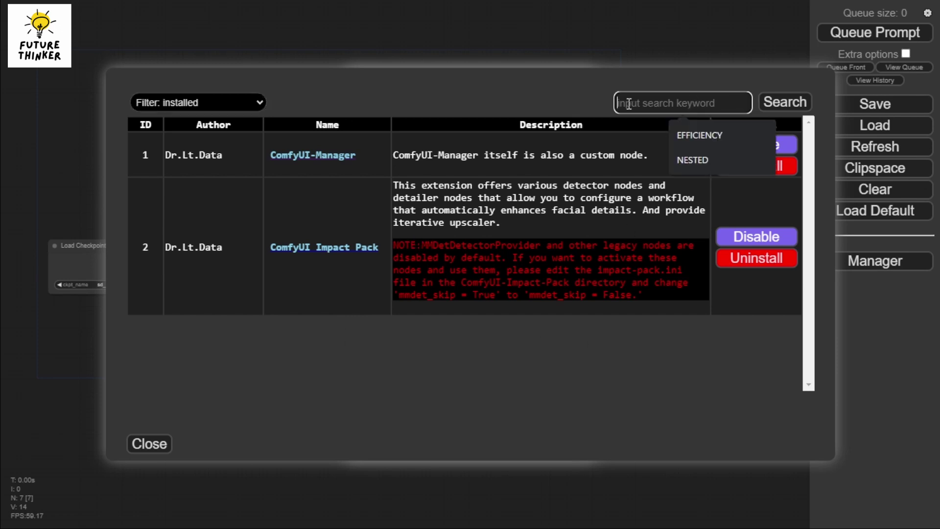
pyautogui.click(701, 134)
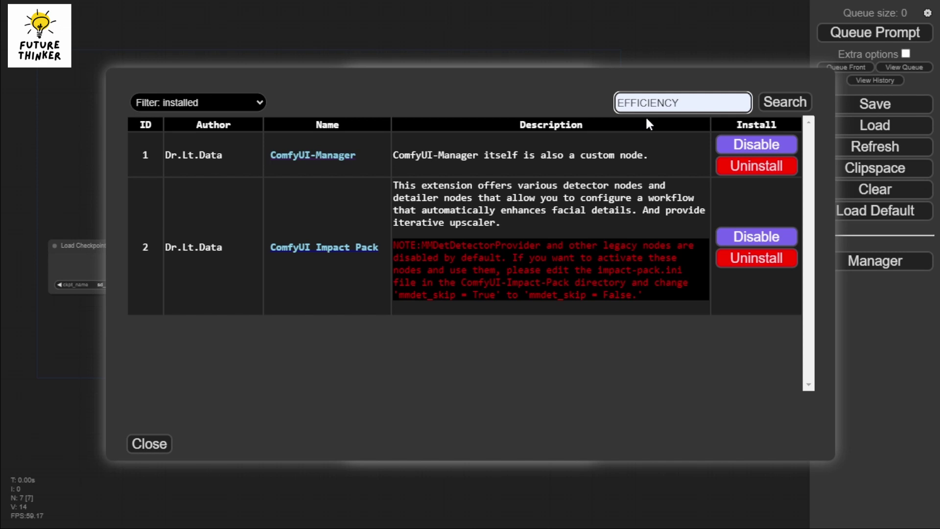
pyautogui.press('Return')
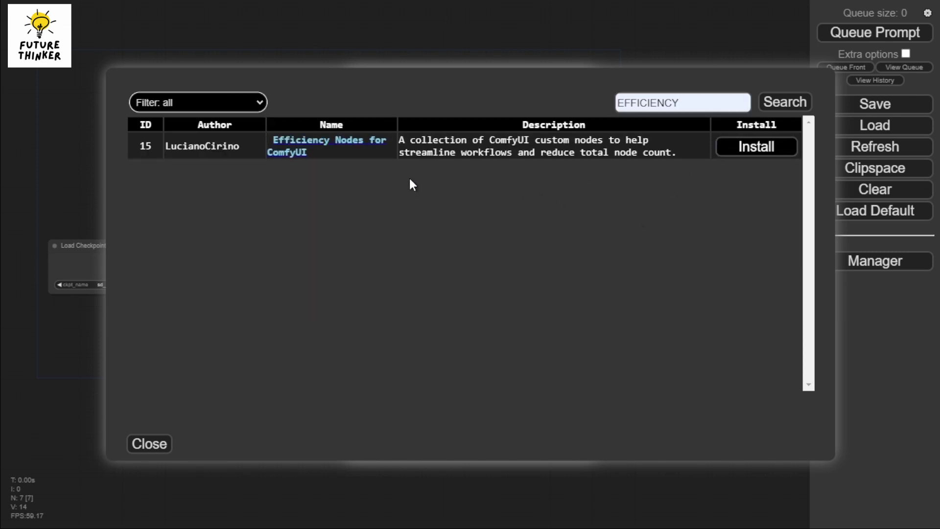
# Highlight key phrases in the Efficiency Nodes for ComfyUI description, like reducing total node count
pyautogui.tripleClick(434, 152)
pyautogui.click(430, 161)
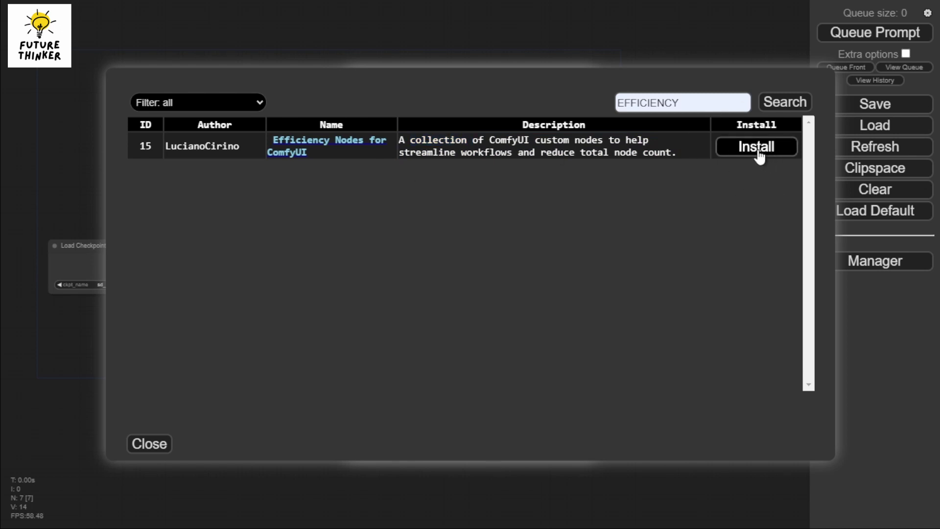
pyautogui.tripleClick(582, 153)
pyautogui.click(582, 154)
pyautogui.doubleClick(583, 152)
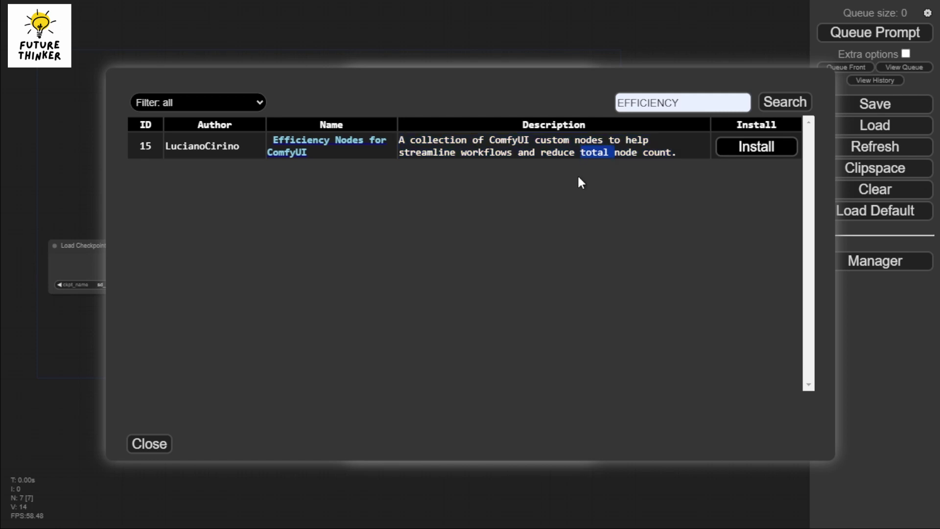
pyautogui.click(581, 182)
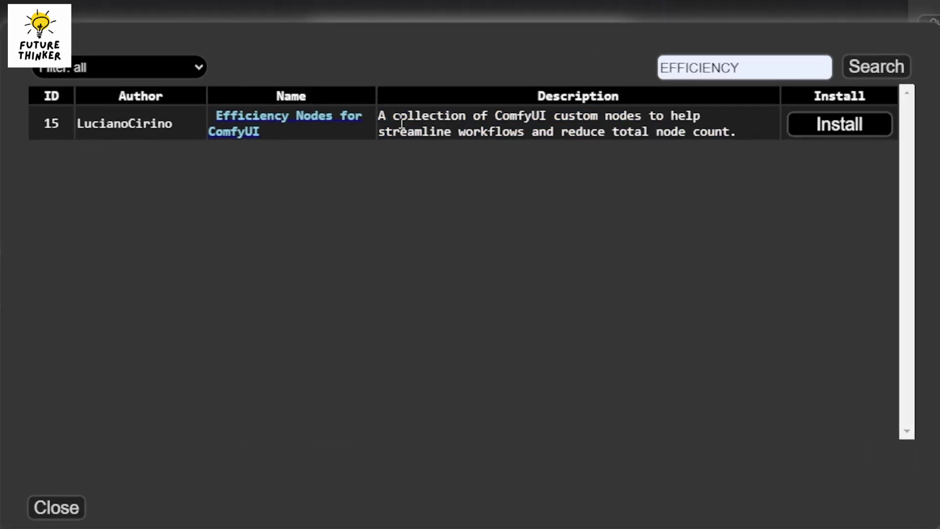
pyautogui.moveTo(416, 144); pyautogui.dragTo(474, 121)
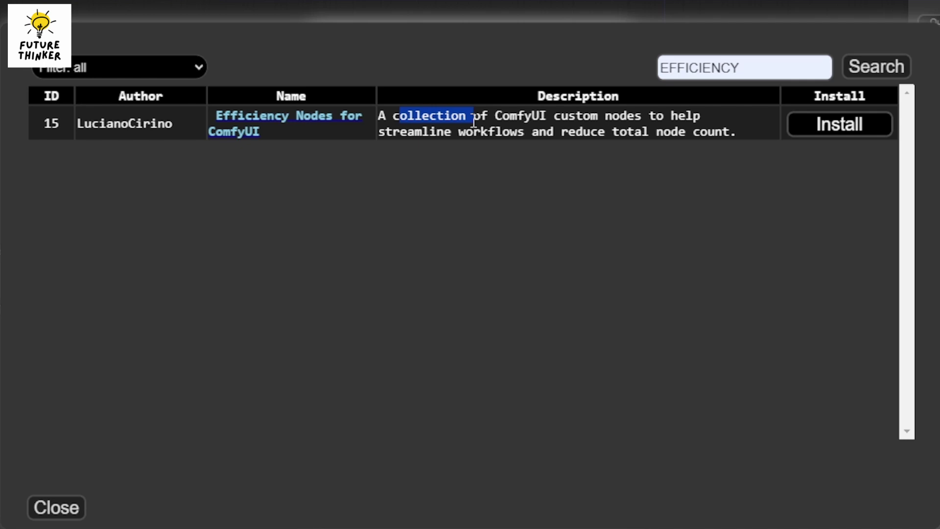
pyautogui.click(502, 120)
pyautogui.doubleClick(503, 120)
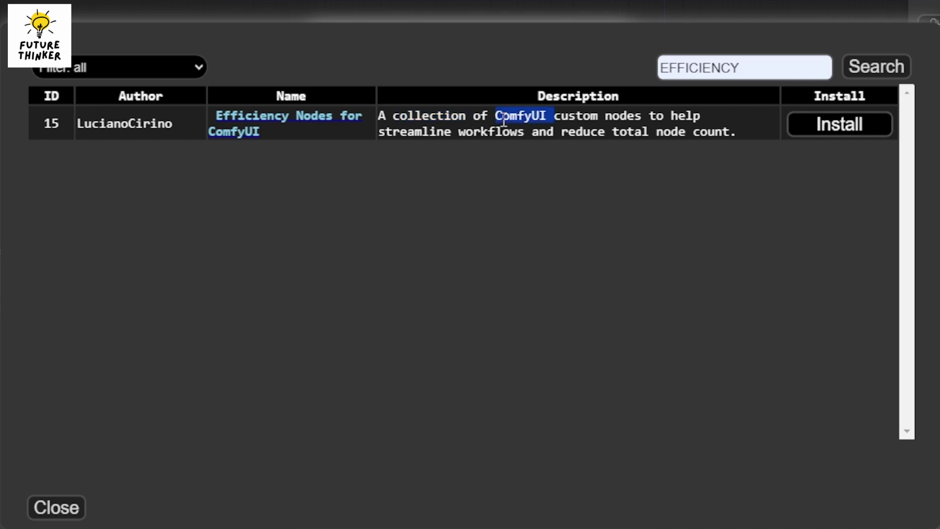
pyautogui.click(531, 131)
pyautogui.moveTo(436, 131); pyautogui.dragTo(735, 132)
pyautogui.click(568, 133)
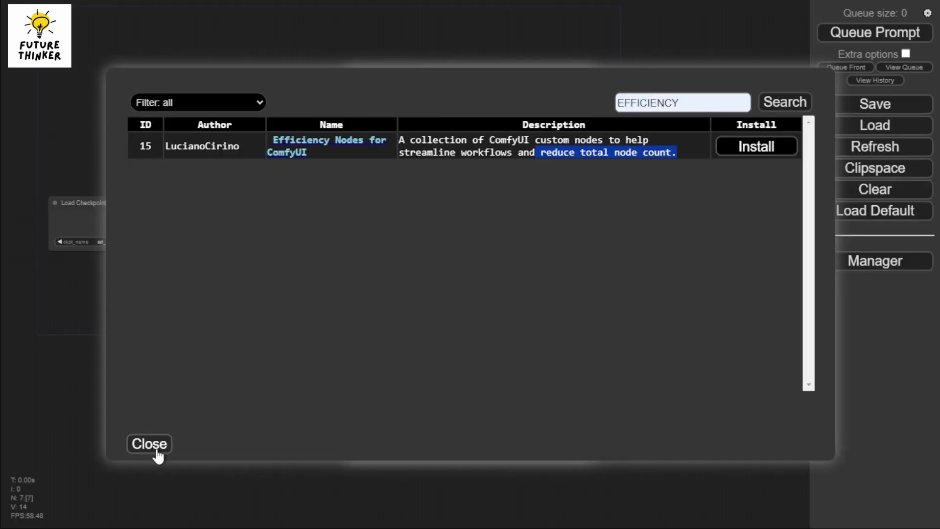
# Close the custom node list and the Manager menu, shifting the workflow down slightly
pyautogui.click(56, 507)
pyautogui.click(470, 428)
pyautogui.moveTo(621, 345); pyautogui.dragTo(624, 390)
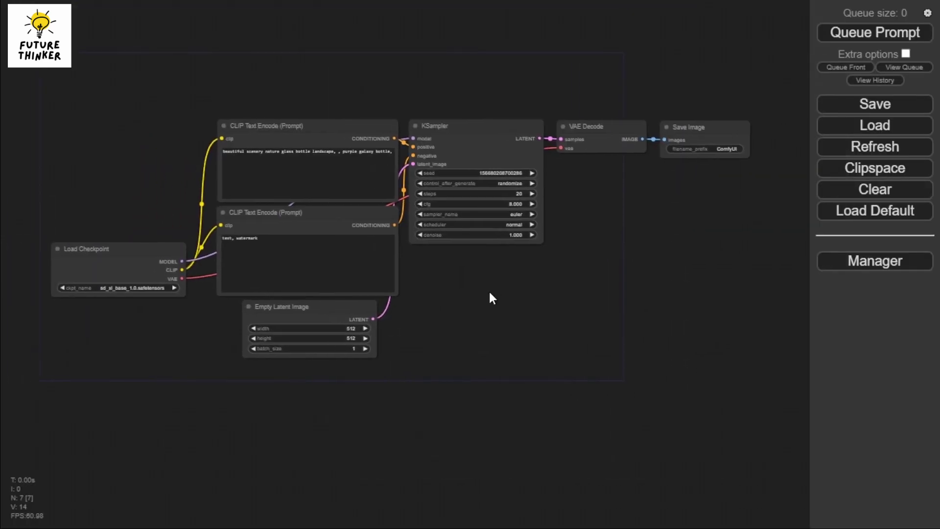
# Add a KSampler (Efficient) node from Efficiency Nodes > Sampling below the original KSampler
pyautogui.rightClick(420, 259)
pyautogui.click(440, 259)
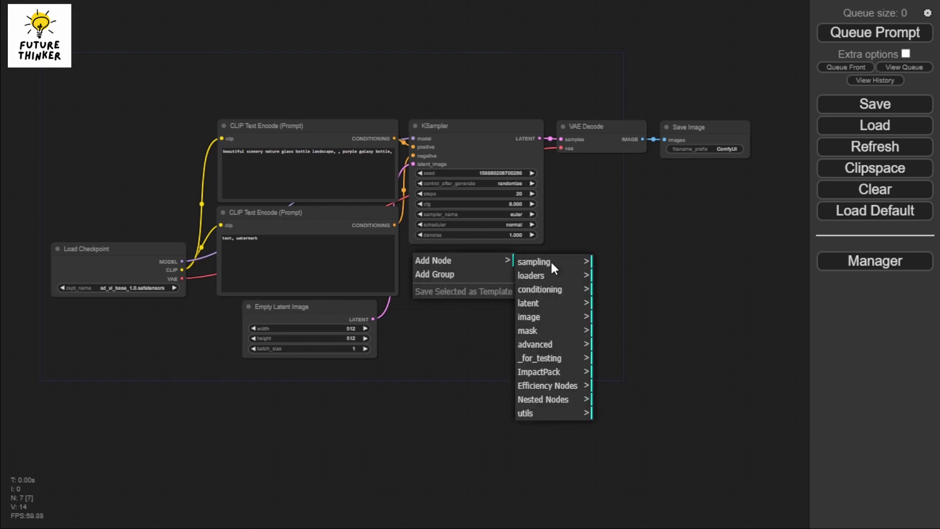
pyautogui.click(566, 387)
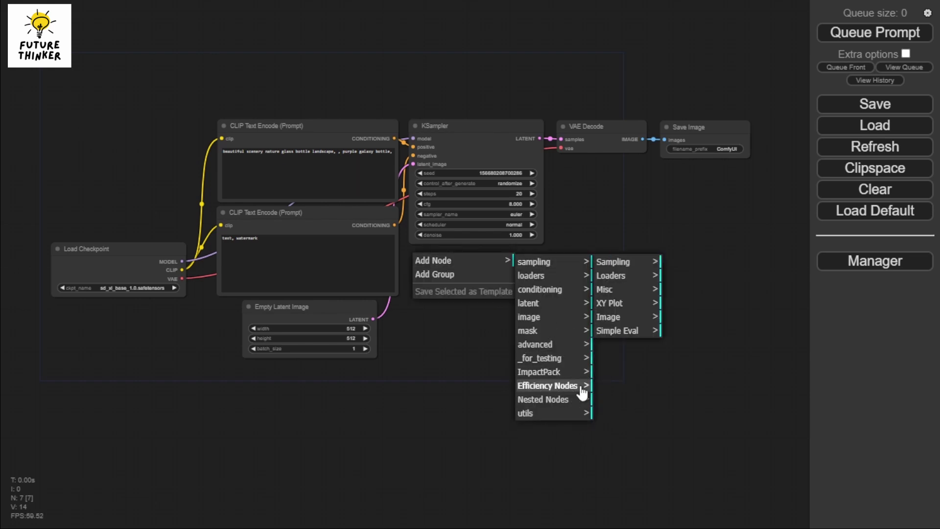
pyautogui.click(620, 266)
pyautogui.click(672, 262)
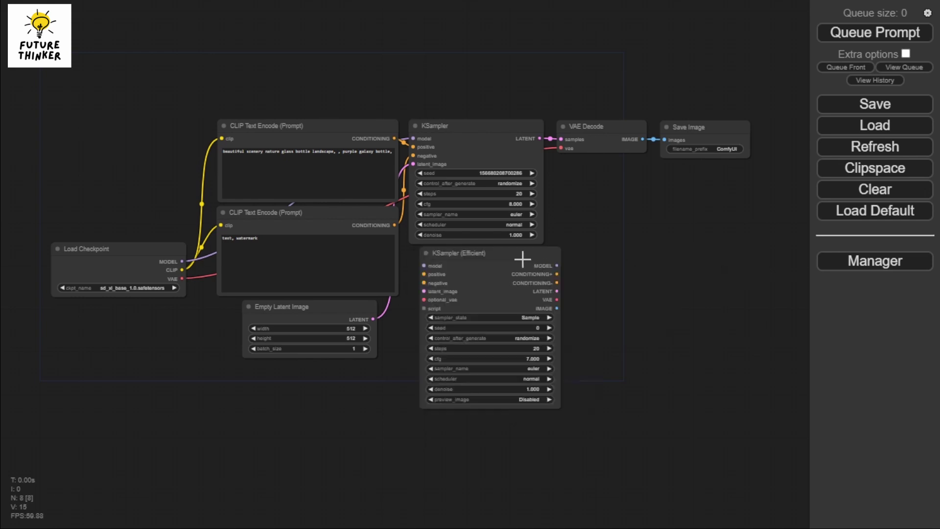
# Wire checkpoint MODEL, positive and negative conditioning, and Empty Latent Image into KSampler (Efficient)
pyautogui.moveTo(484, 253); pyautogui.dragTo(490, 259)
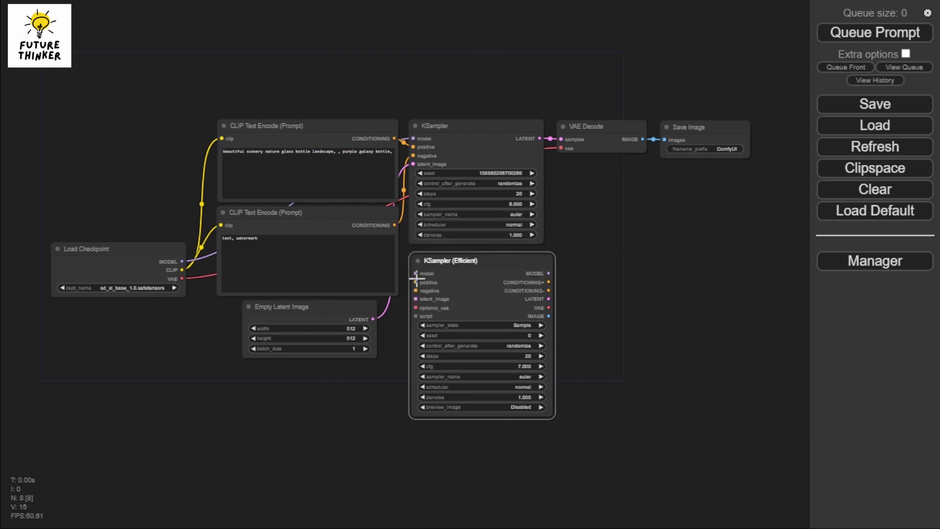
pyautogui.moveTo(416, 273); pyautogui.dragTo(181, 261)
pyautogui.moveTo(415, 283); pyautogui.dragTo(413, 146)
pyautogui.moveTo(415, 290); pyautogui.dragTo(362, 270)
pyautogui.moveTo(415, 298); pyautogui.dragTo(181, 278)
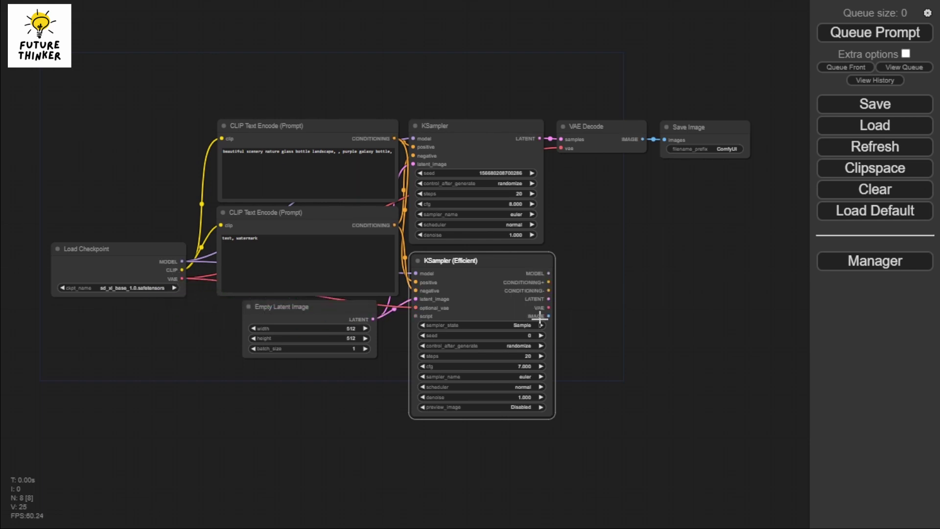
pyautogui.moveTo(514, 261); pyautogui.dragTo(509, 260)
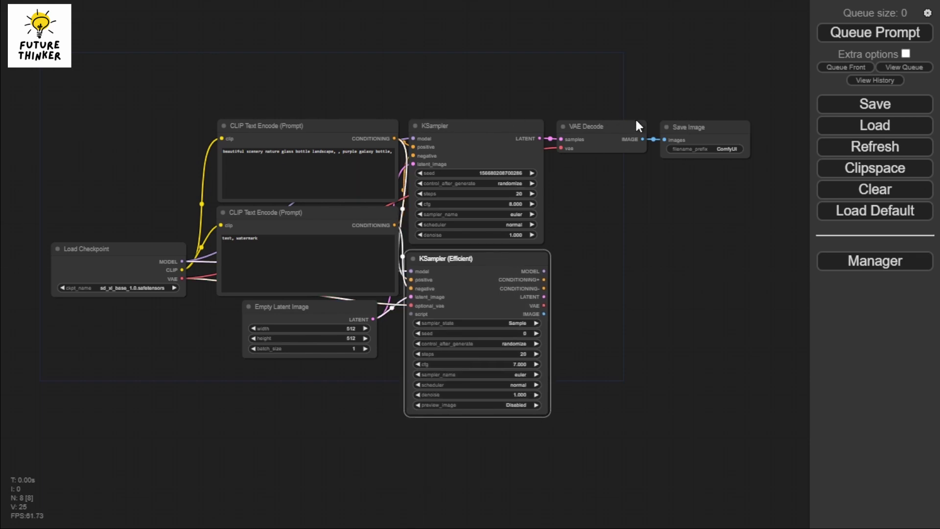
# Set KSampler (Efficient)'s preview_image option to Enabled
pyautogui.click(519, 131)
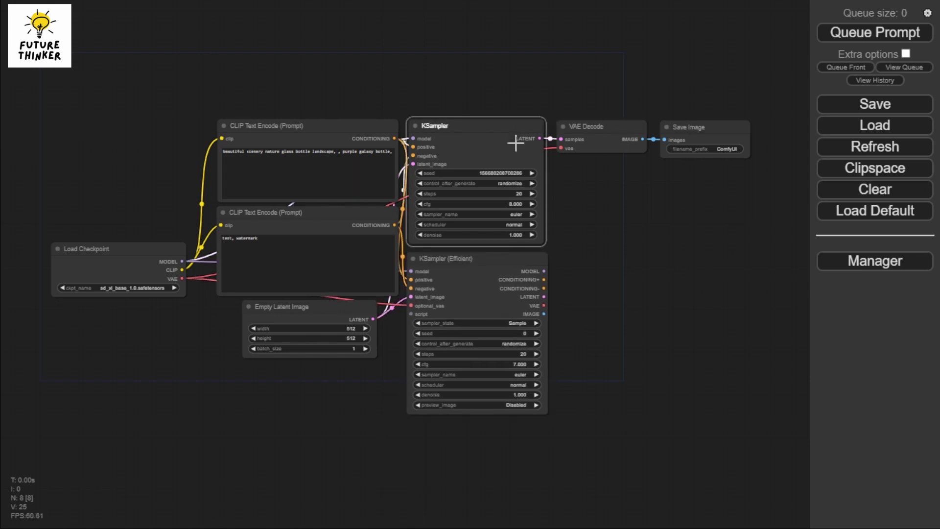
pyautogui.click(521, 406)
pyautogui.click(524, 419)
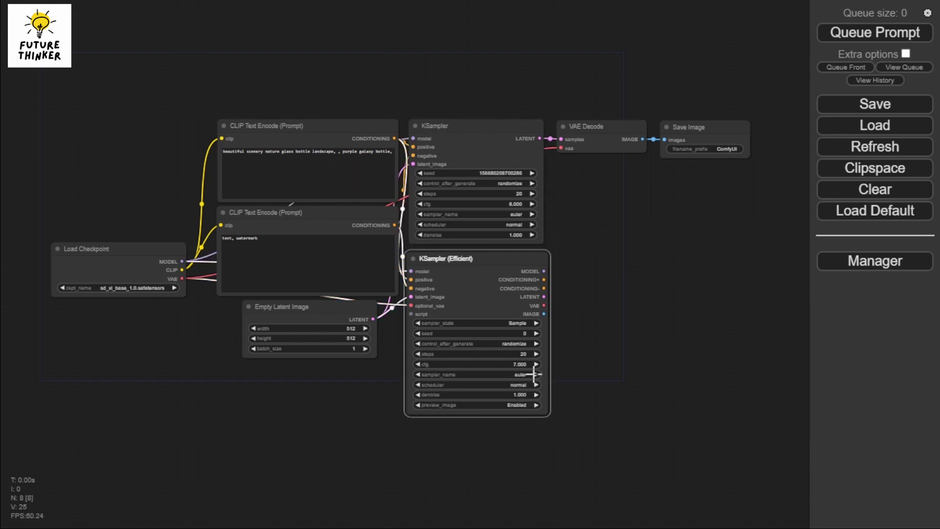
# Delete the original KSampler, VAE Decode and Save Image, then move KSampler (Efficient) beside the prompts
pyautogui.click(519, 144)
pyautogui.press('Delete')
pyautogui.click(571, 147)
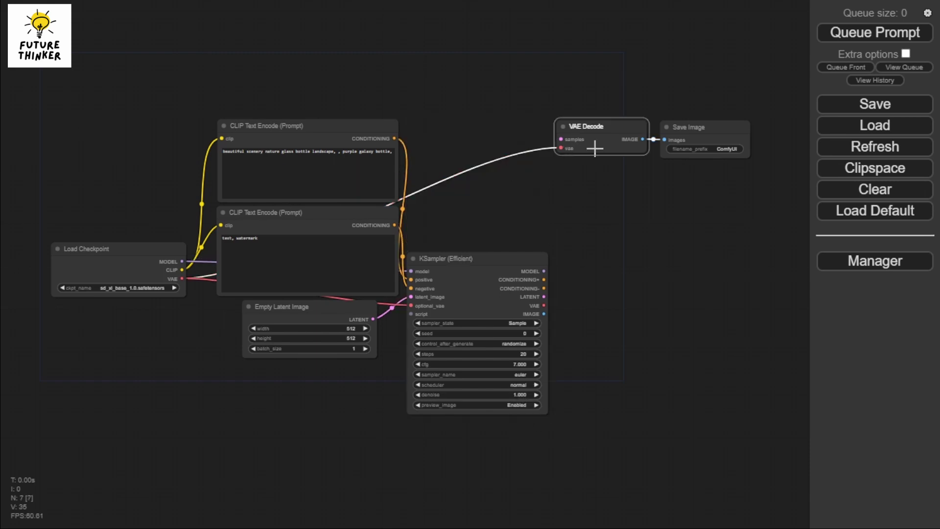
pyautogui.press('Delete')
pyautogui.click(713, 126)
pyautogui.press('Delete')
pyautogui.click(465, 258)
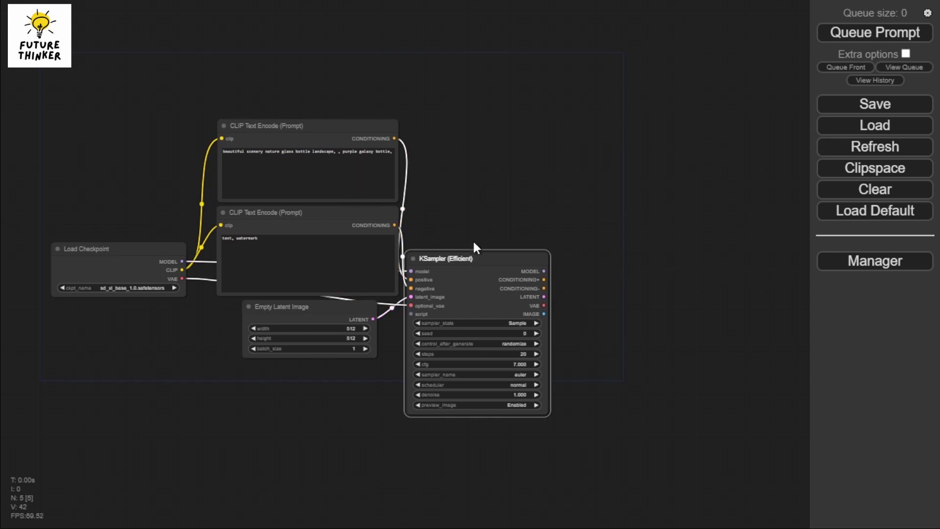
pyautogui.moveTo(474, 259); pyautogui.dragTo(493, 124)
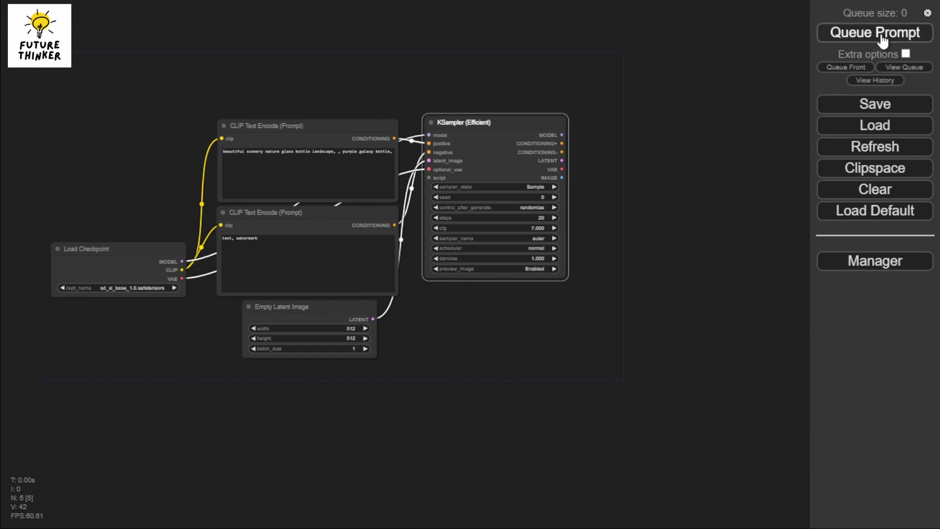
# Queue the workflow with Ctrl+Enter and enlarge KSampler (Efficient) for a bigger preview
pyautogui.hotkey('ctrl', 'Return')
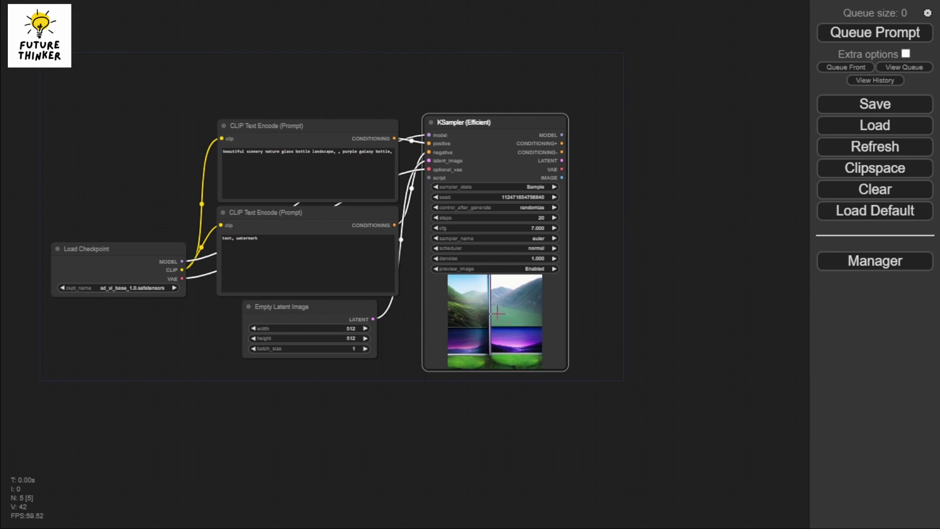
pyautogui.moveTo(565, 367); pyautogui.dragTo(667, 426)
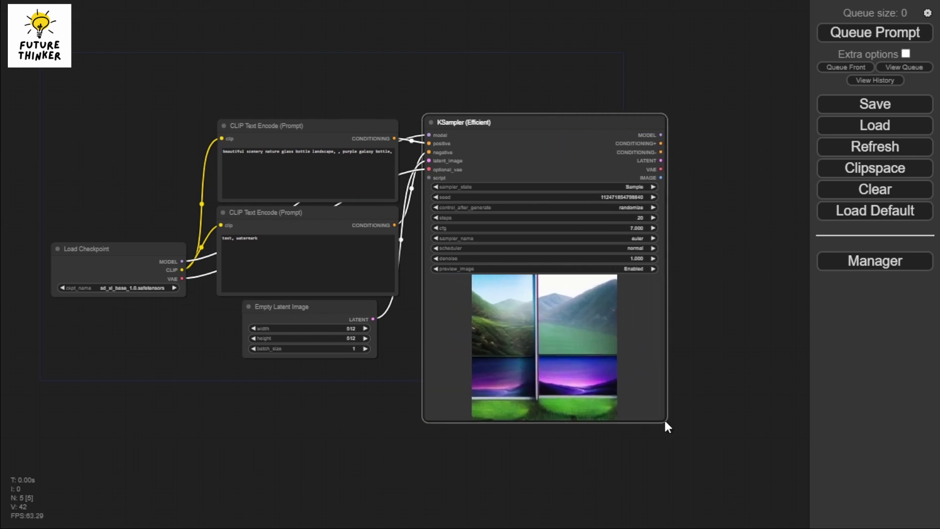
# View the generated preview image at full size, then return to the workflow canvas
pyautogui.rightClick(521, 308)
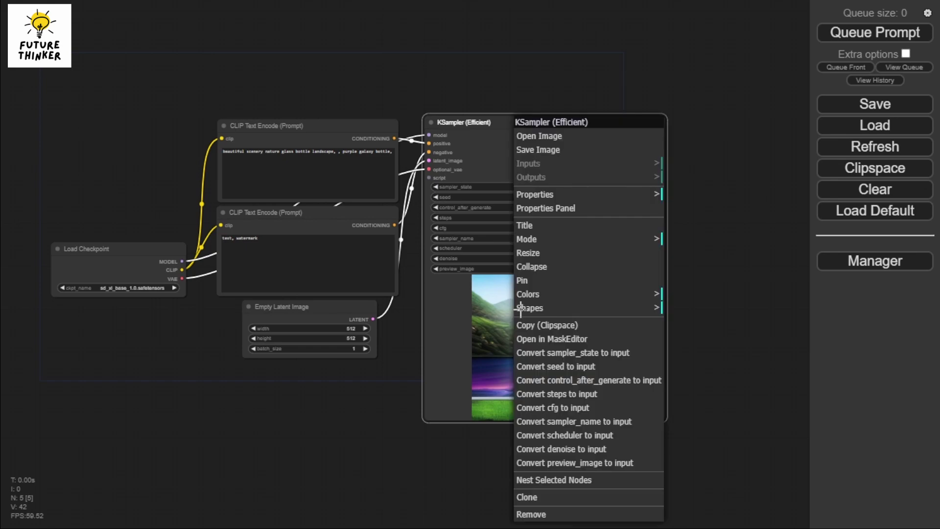
pyautogui.click(571, 132)
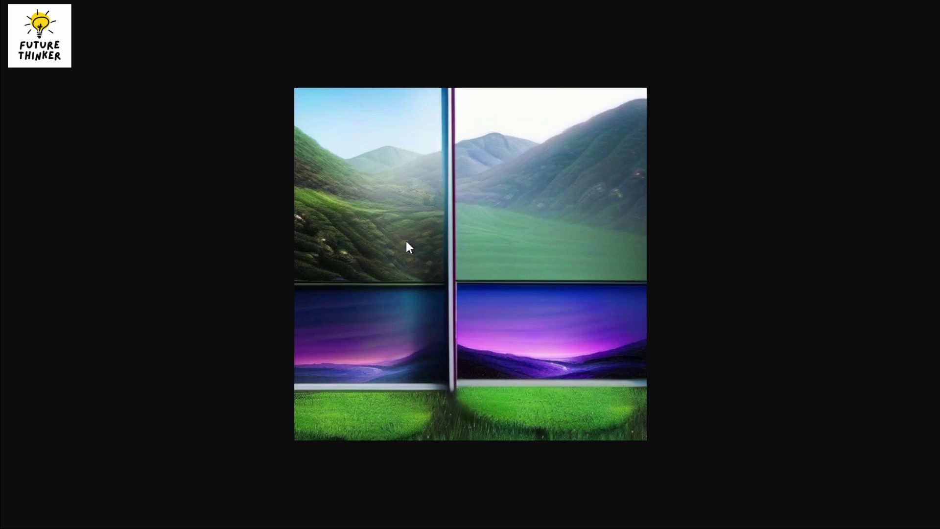
pyautogui.rightClick(436, 239)
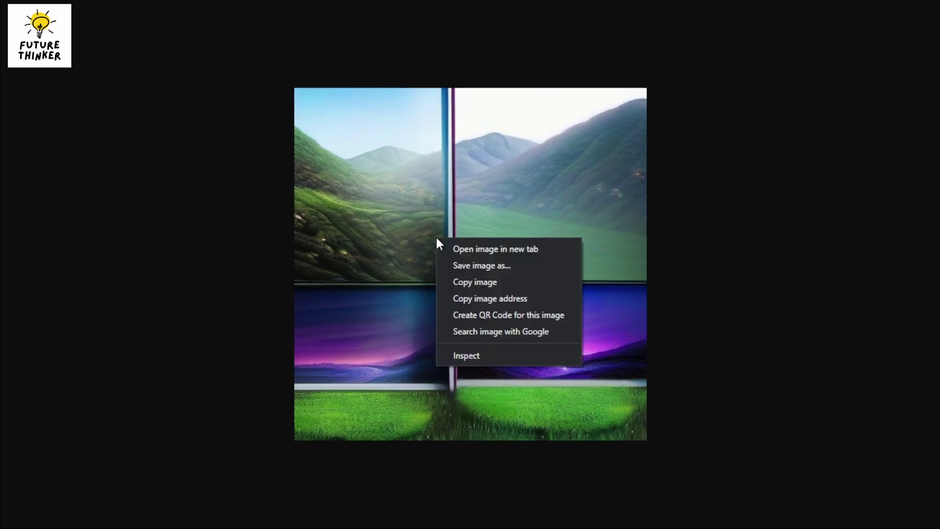
pyautogui.click(338, 209)
pyautogui.hotkey('ctrl', 'w')
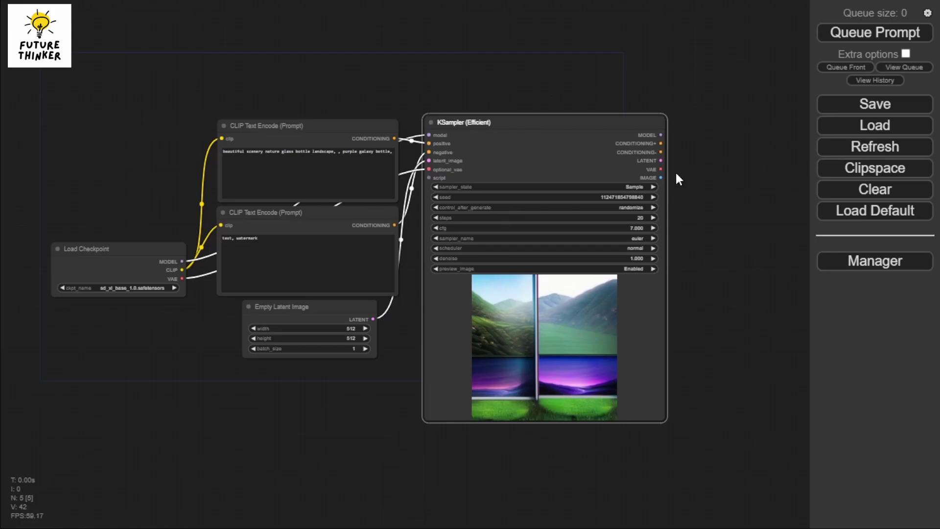
# Reload the default workflow via Load Default, confirming with OK
pyautogui.moveTo(690, 202); pyautogui.dragTo(615, 178)
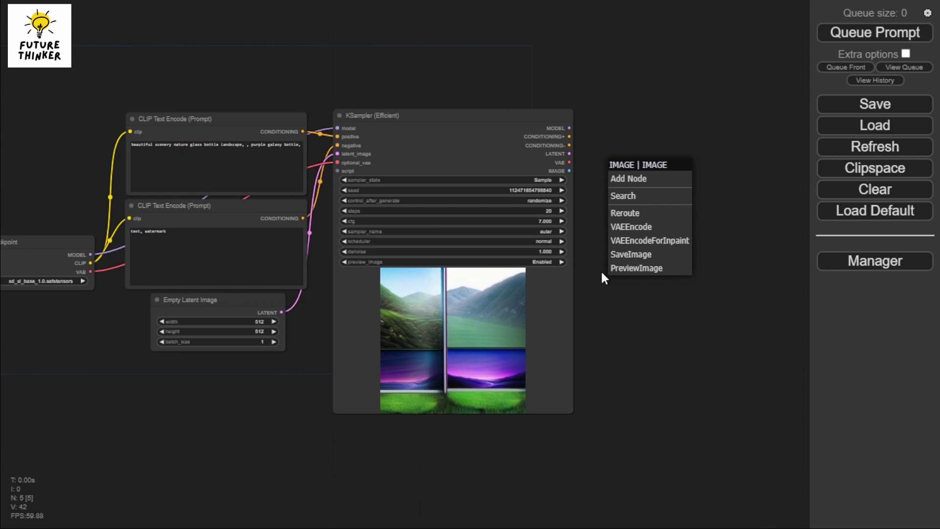
pyautogui.moveTo(584, 235); pyautogui.dragTo(621, 239)
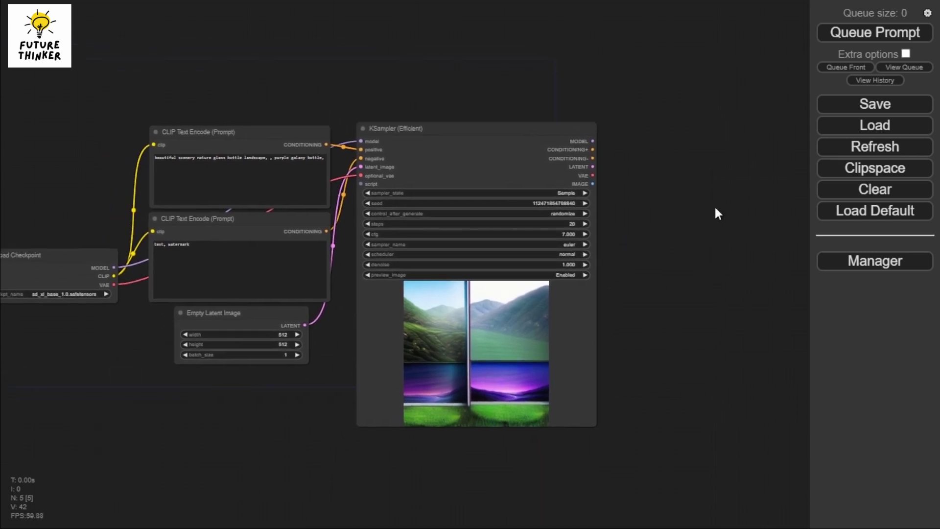
pyautogui.click(847, 216)
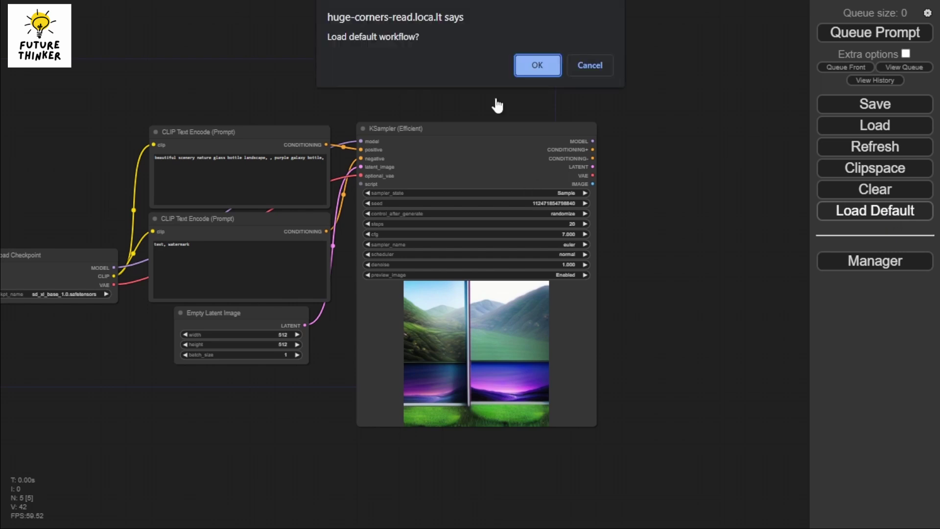
pyautogui.click(537, 65)
pyautogui.moveTo(647, 257); pyautogui.dragTo(733, 272)
pyautogui.scroll(-3, 733, 271)
pyautogui.scroll(7, 659, 273)
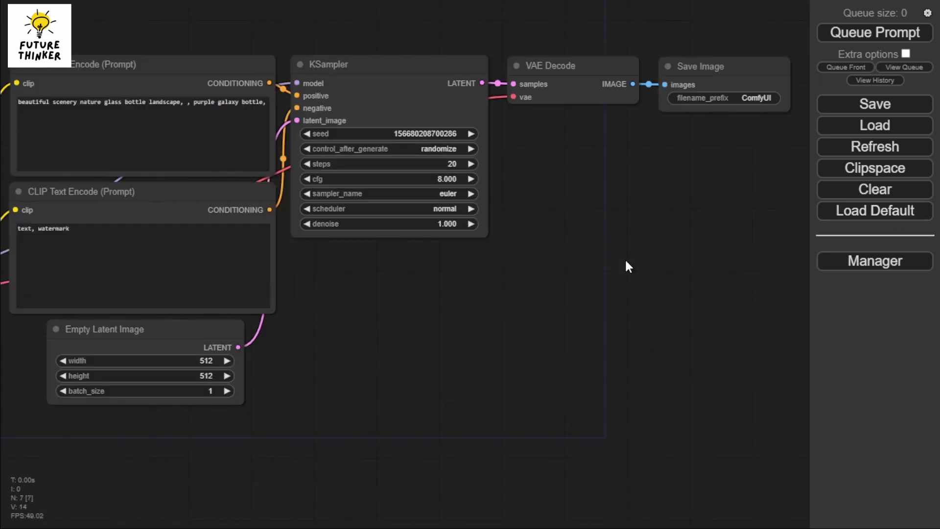
pyautogui.scroll(-5, 624, 258)
pyautogui.scroll(2, 610, 256)
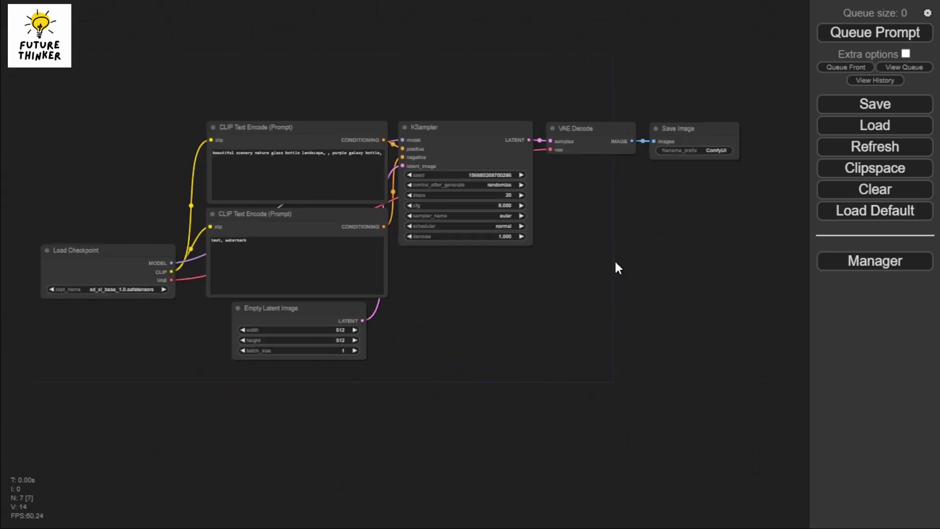
pyautogui.click(891, 260)
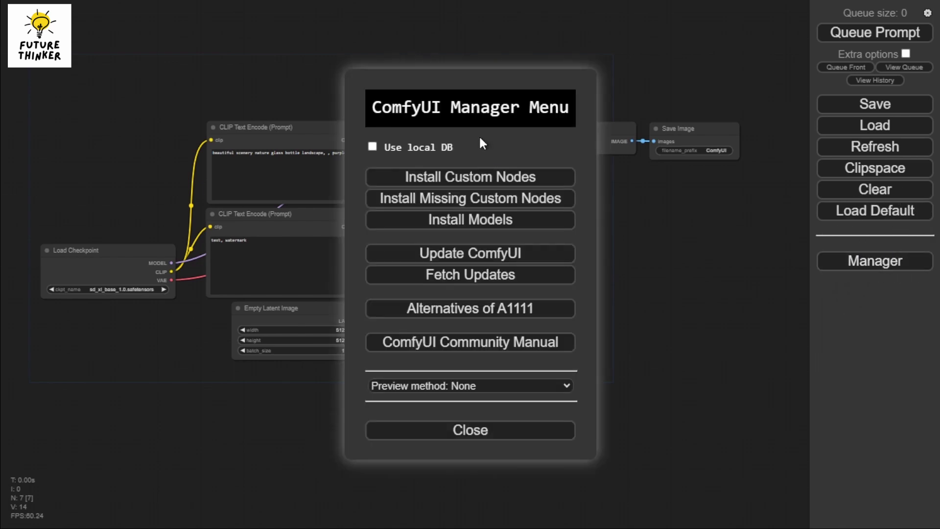
pyautogui.click(472, 178)
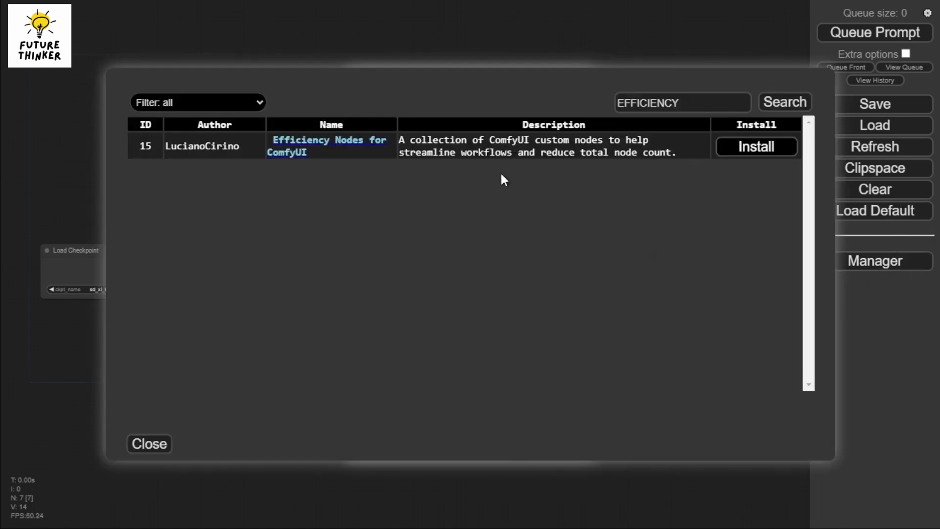
pyautogui.doubleClick(670, 102)
pyautogui.write('nested')
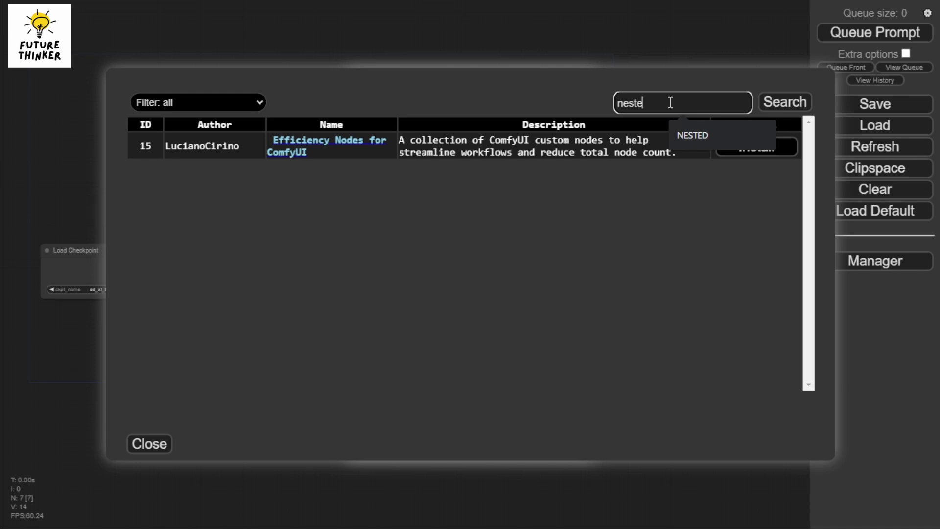
pyautogui.click(434, 156)
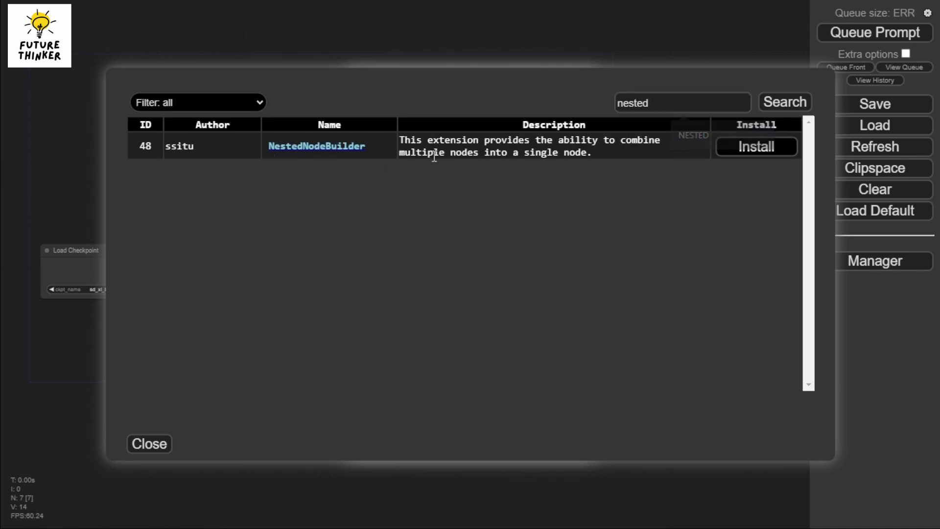
pyautogui.moveTo(600, 156); pyautogui.dragTo(604, 140)
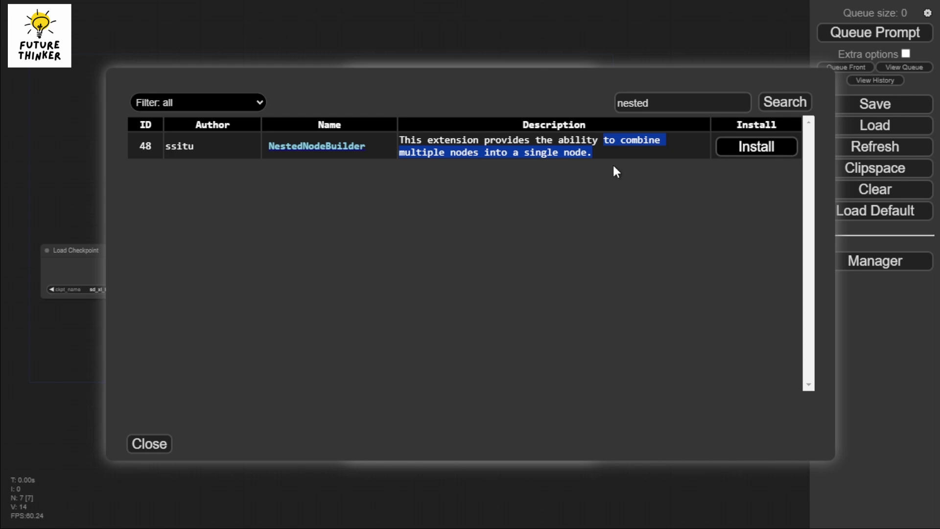
pyautogui.click(656, 163)
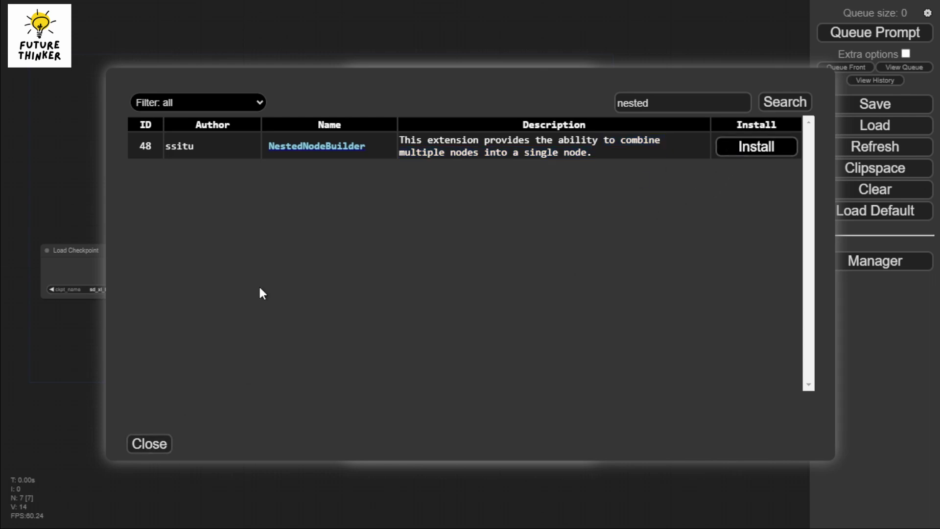
pyautogui.click(152, 445)
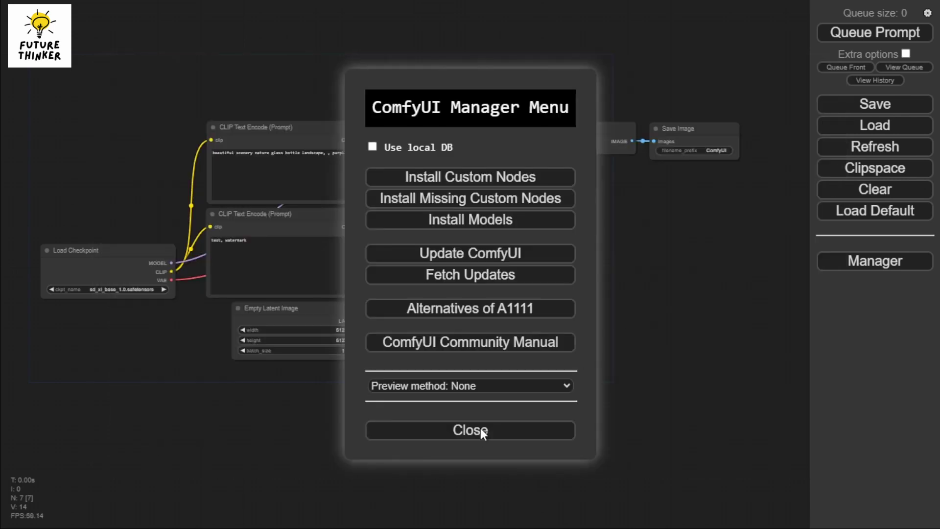
pyautogui.click(495, 435)
# Select KSampler and VAE Decode and nest them as a node named 'KSAMPLER, VAE DECODE'
pyautogui.moveTo(712, 318); pyautogui.dragTo(684, 316)
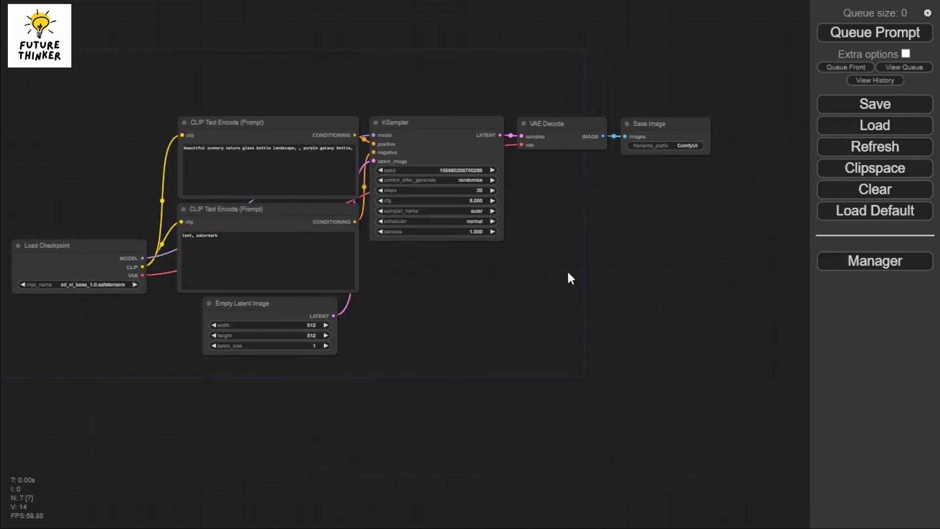
pyautogui.click(412, 129)
pyautogui.keyDown('shift'); pyautogui.click(571, 123); pyautogui.keyUp('shift')
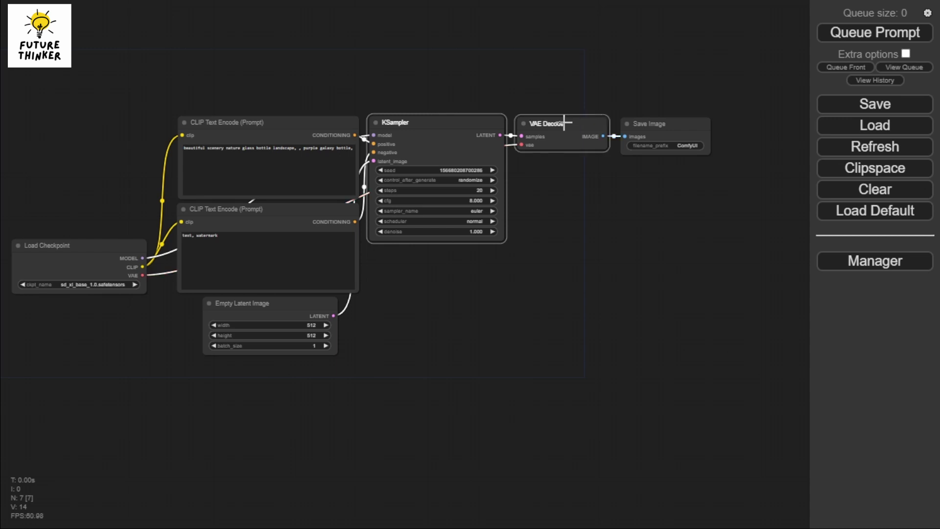
pyautogui.rightClick(564, 122)
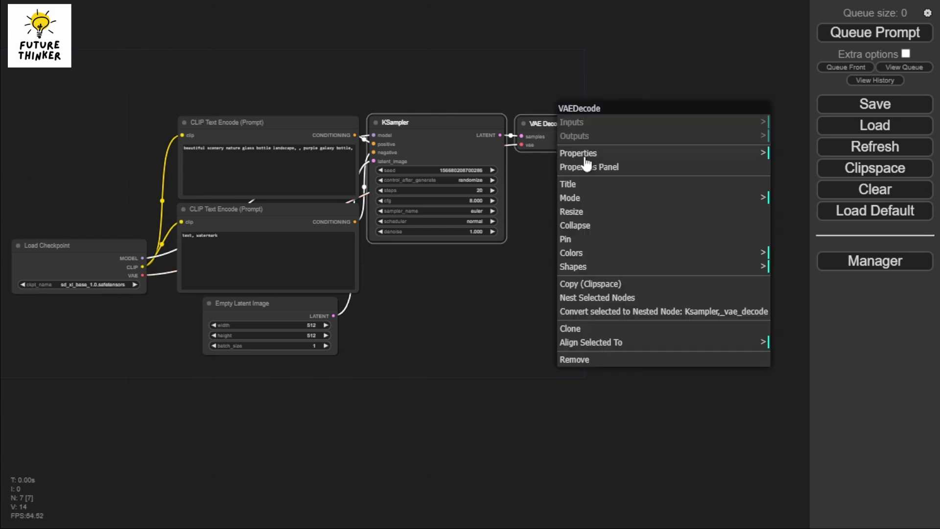
pyautogui.click(641, 297)
pyautogui.click(649, 297)
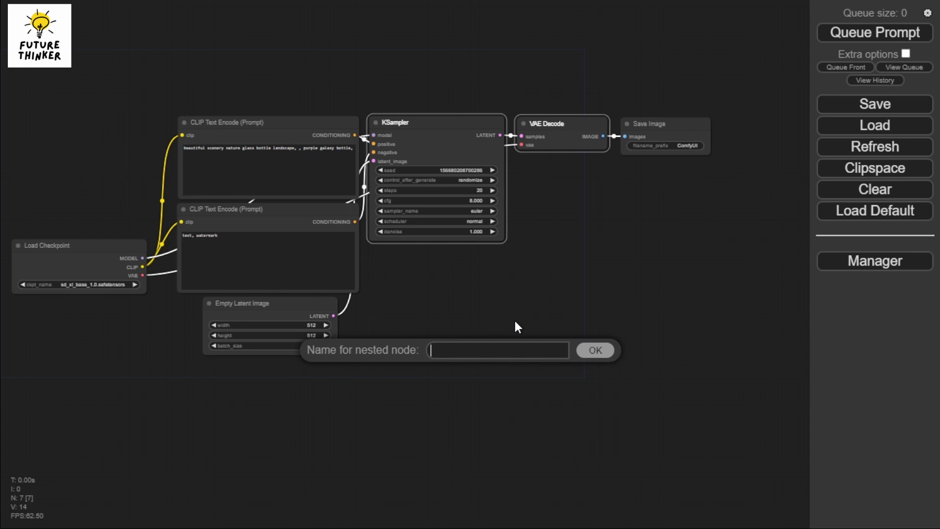
pyautogui.write('KSAMPLER, VA')
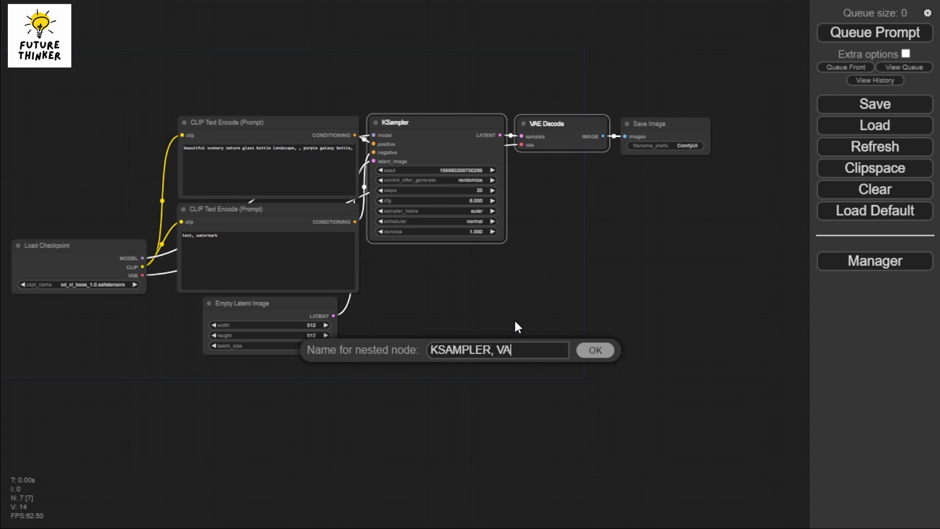
pyautogui.write('E DECODE')
pyautogui.press('Return')
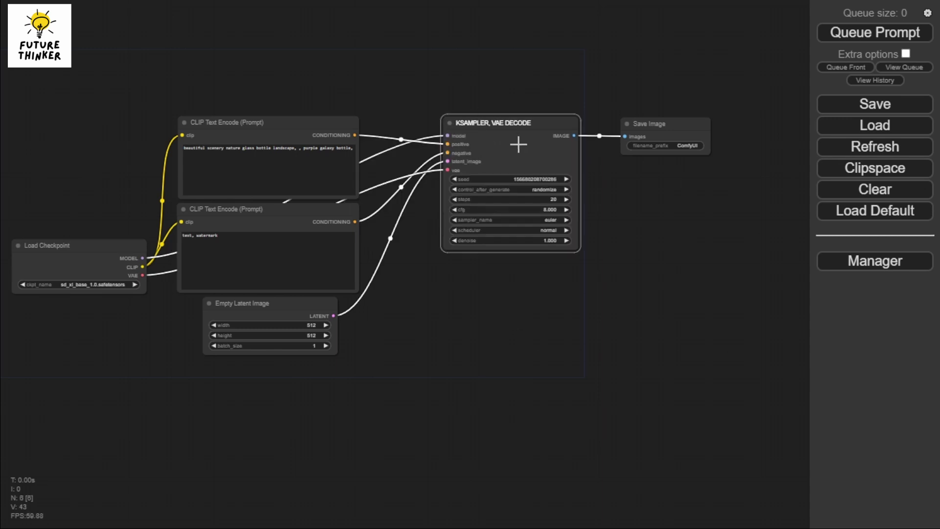
# Select both CLIP Text Encode nodes and nest them into a node named 'prompts'
pyautogui.scroll(5, 479, 155)
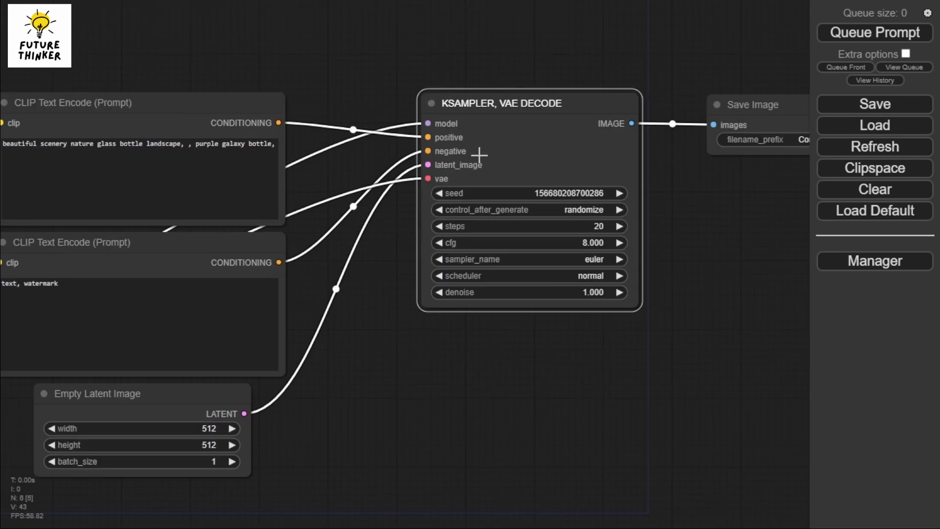
pyautogui.scroll(1, 479, 155)
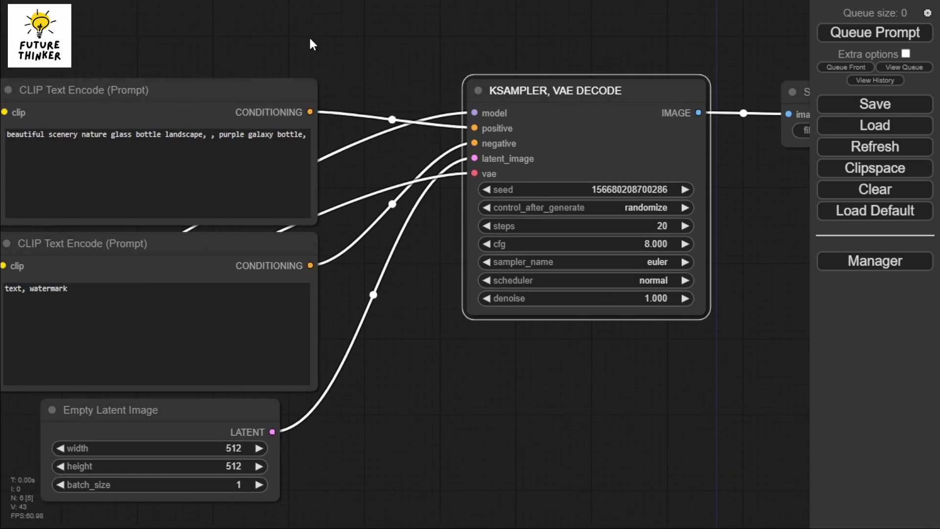
pyautogui.moveTo(311, 44); pyautogui.dragTo(478, 46)
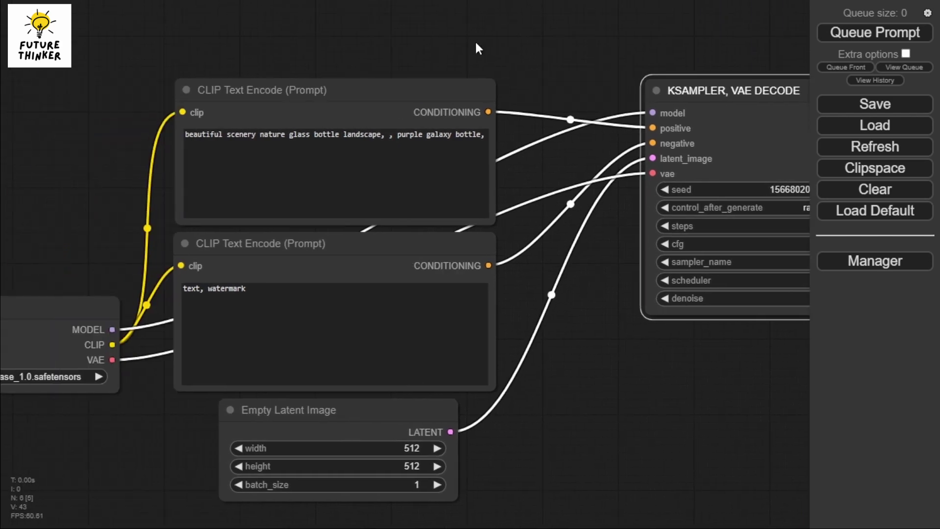
pyautogui.click(394, 80)
pyautogui.keyDown('shift'); pyautogui.click(361, 250); pyautogui.keyUp('shift')
pyautogui.rightClick(361, 250)
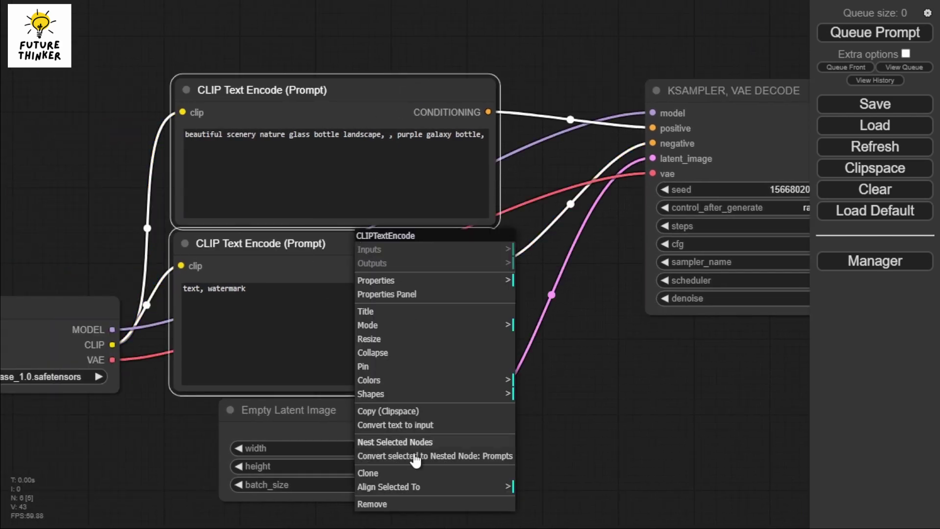
pyautogui.click(413, 443)
pyautogui.write('prompts')
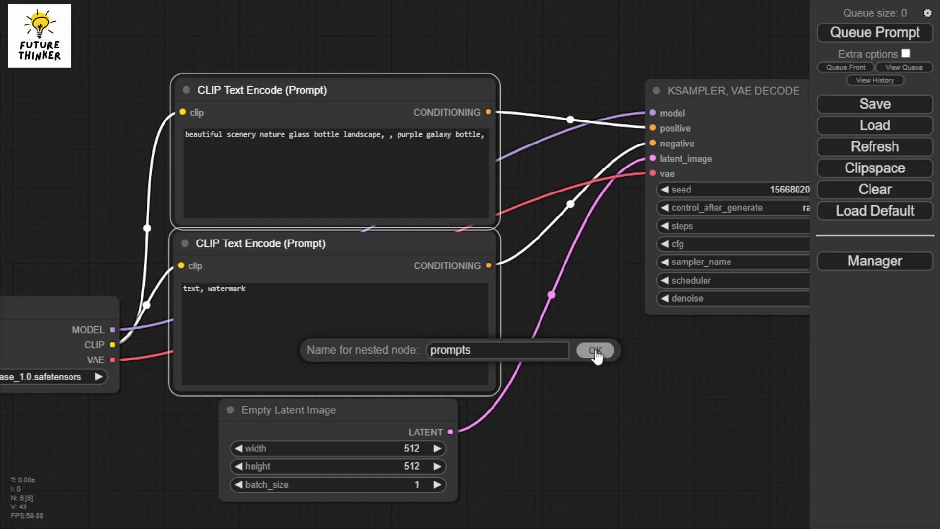
pyautogui.click(595, 349)
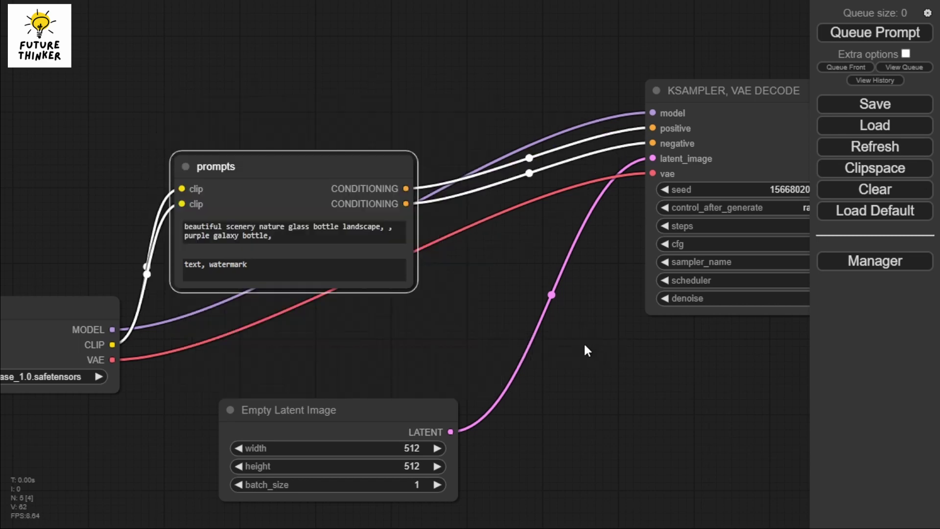
pyautogui.scroll(-4, 583, 342)
# Rearrange the workflow so KSAMPLER, VAE DECODE, Save Image and prompts nodes sit clearly spaced
pyautogui.moveTo(583, 342); pyautogui.dragTo(462, 330)
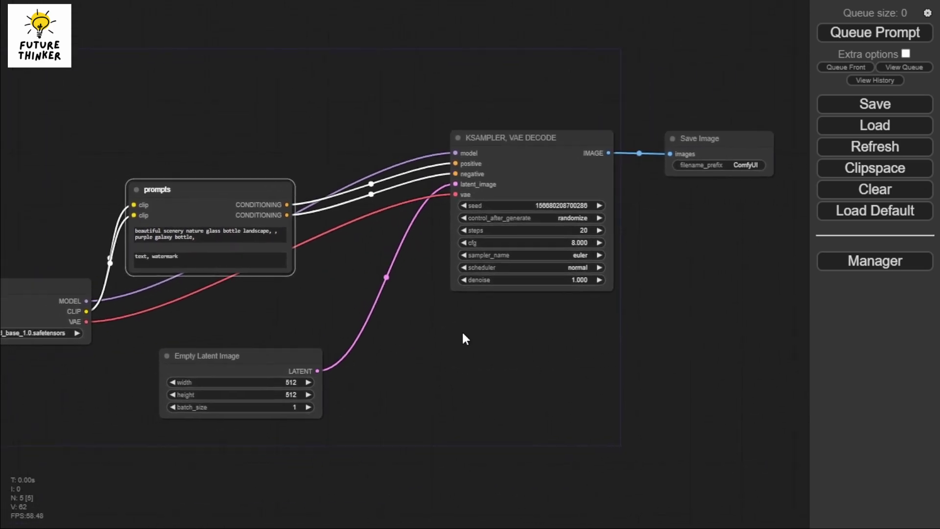
pyautogui.moveTo(527, 144); pyautogui.dragTo(421, 168)
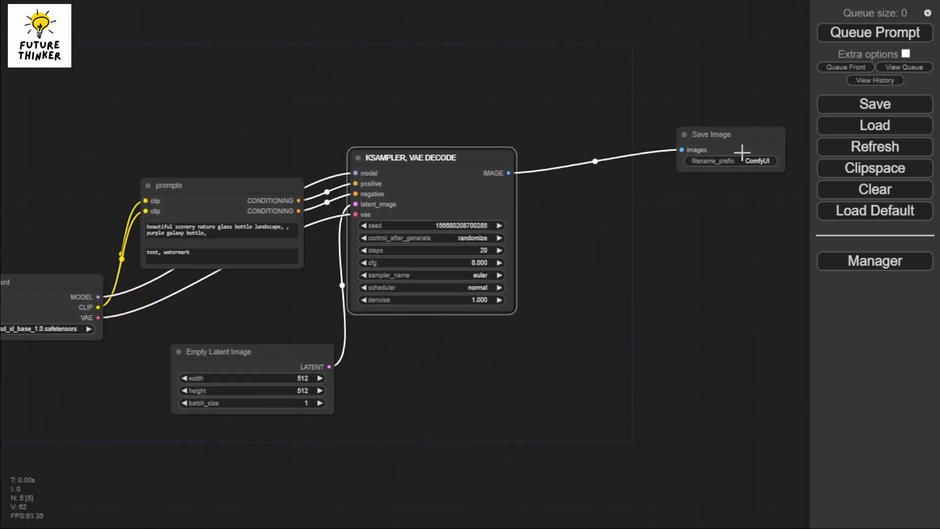
pyautogui.moveTo(741, 138); pyautogui.dragTo(648, 172)
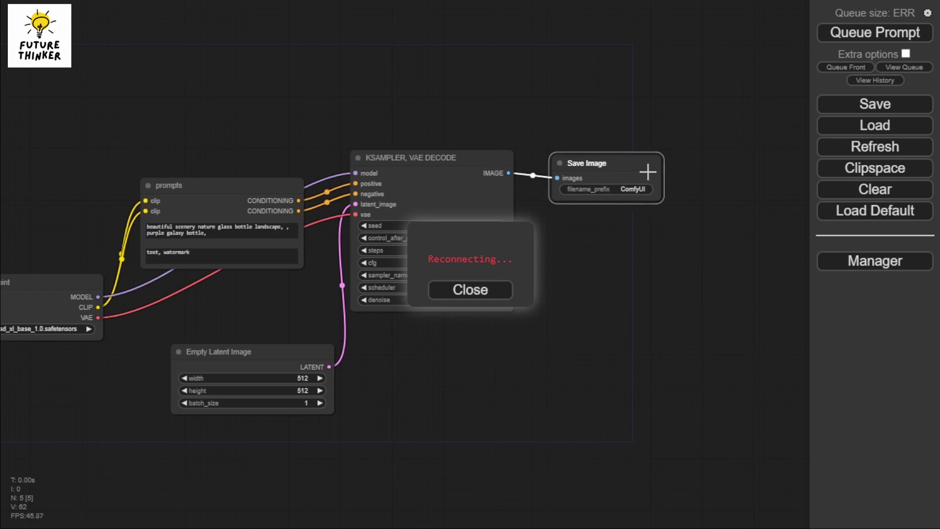
pyautogui.moveTo(239, 186); pyautogui.dragTo(262, 189)
pyautogui.moveTo(283, 147); pyautogui.dragTo(316, 131)
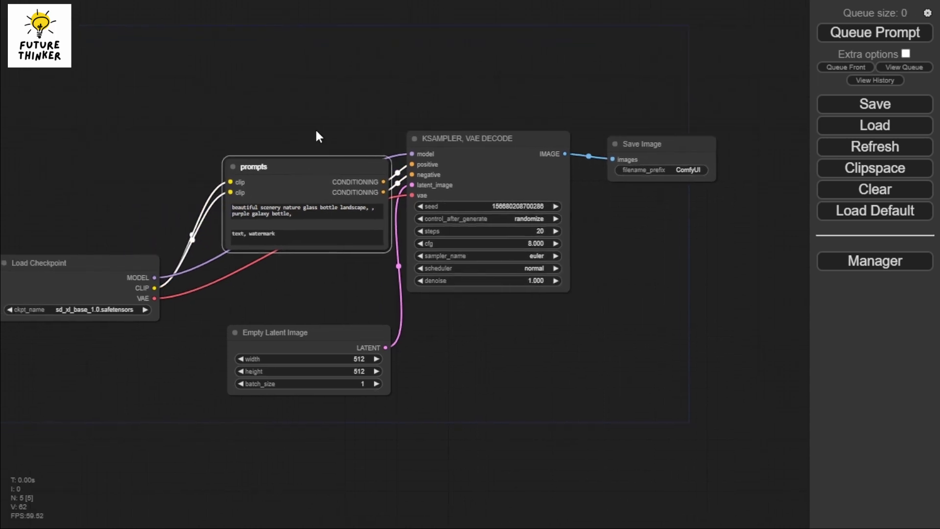
# Delete Save Image and add a Preview Image node linked from the combined node's IMAGE output
pyautogui.click(632, 147)
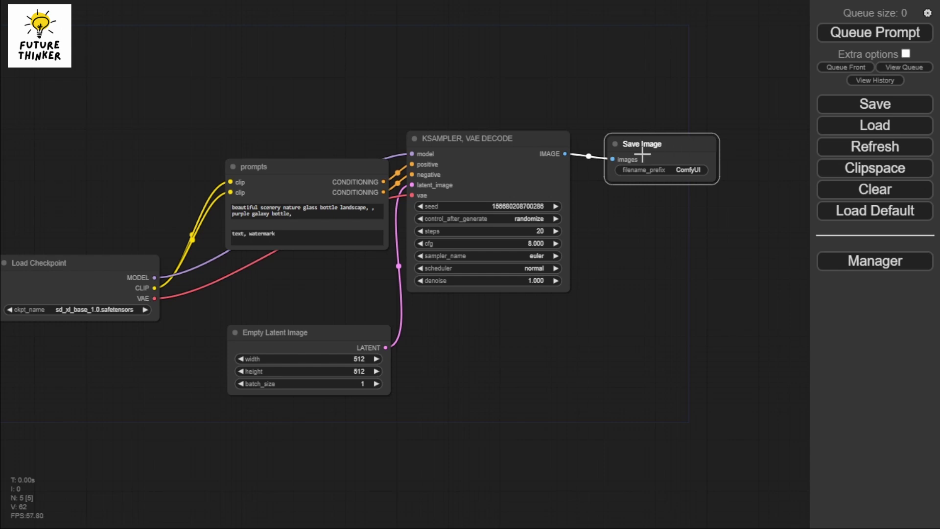
pyautogui.press('Delete')
pyautogui.moveTo(564, 155); pyautogui.dragTo(582, 136)
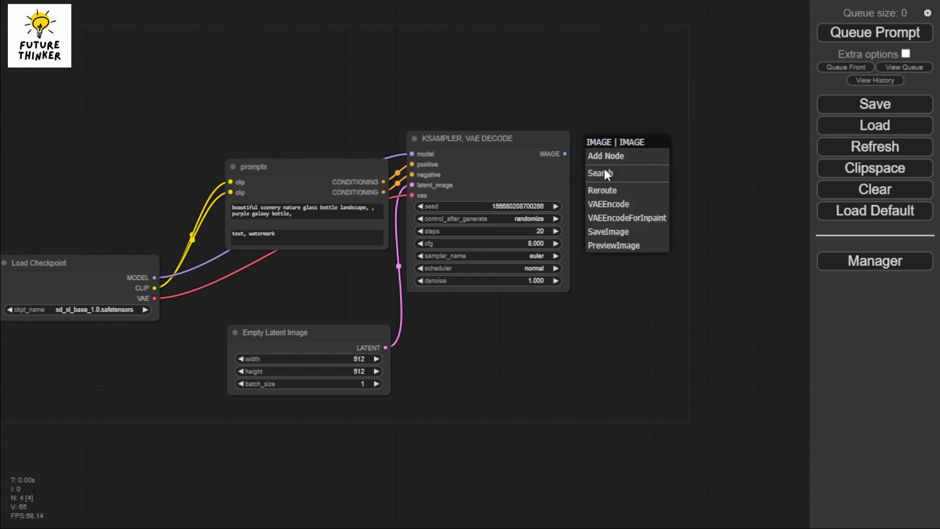
pyautogui.click(609, 246)
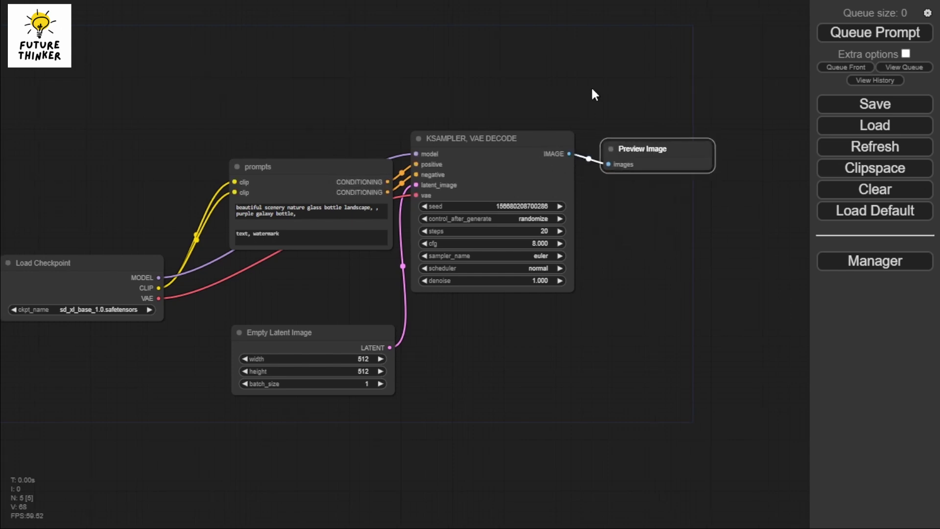
pyautogui.moveTo(592, 87); pyautogui.dragTo(759, 135)
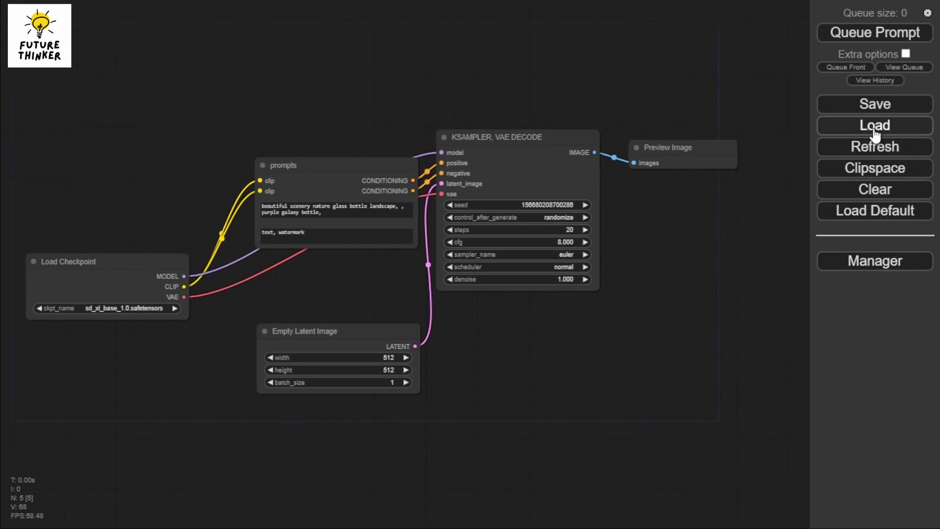
# Queue the prompt and zoom out to see eight purple galaxy bottle images in Preview Image
pyautogui.click(879, 40)
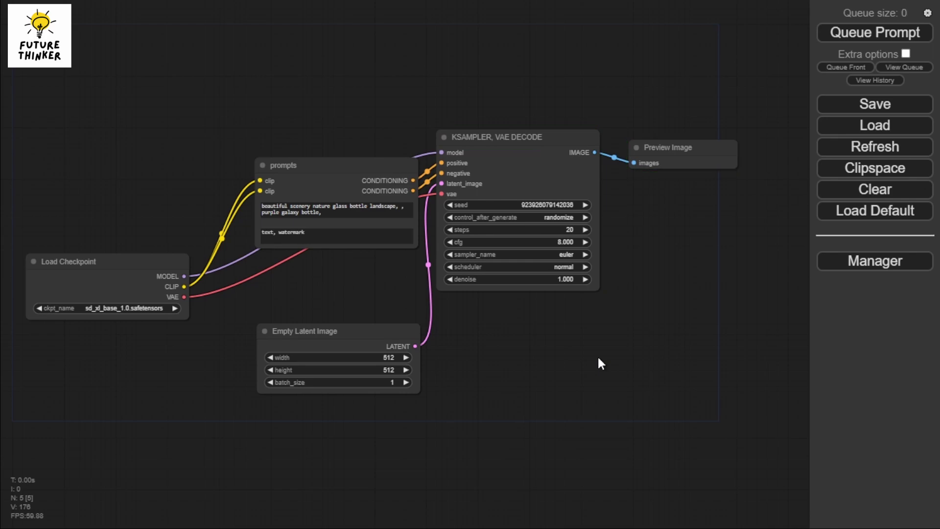
pyautogui.scroll(8, 554, 321)
pyautogui.click(541, 191)
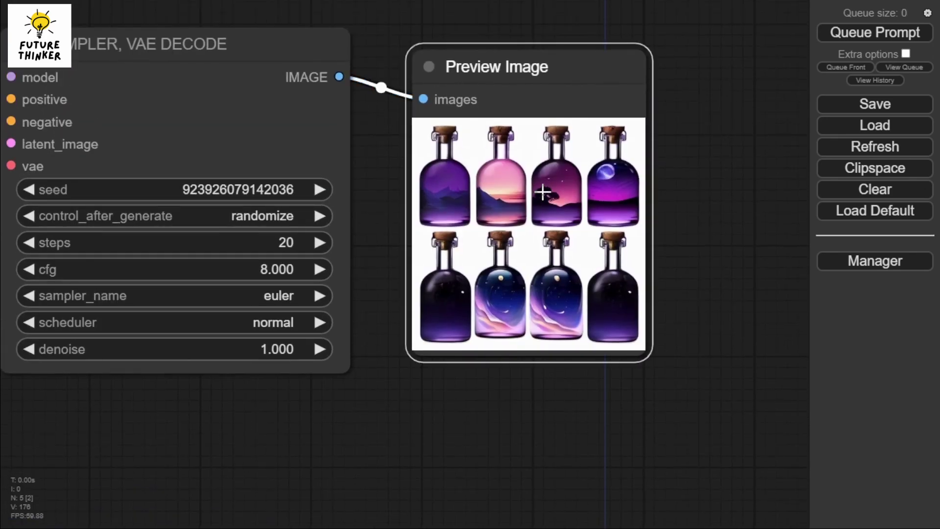
pyautogui.rightClick(515, 229)
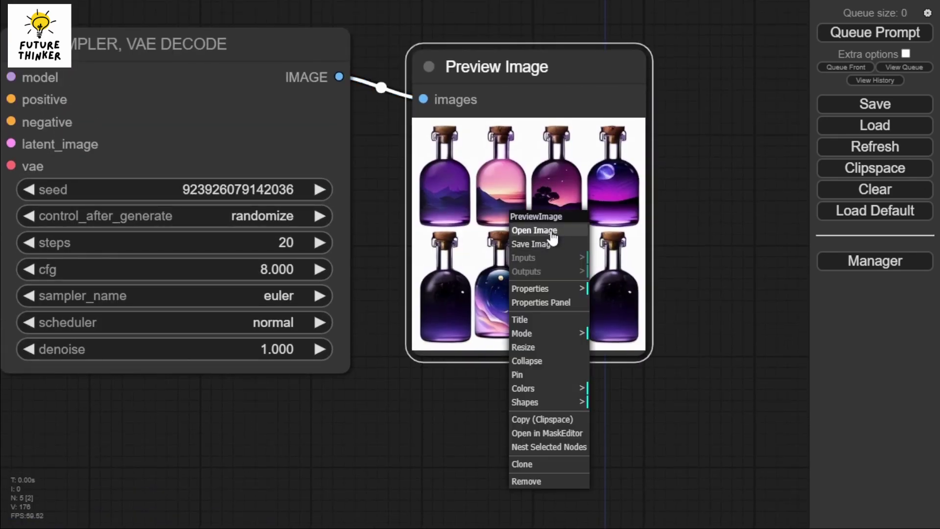
pyautogui.click(753, 273)
pyautogui.scroll(-5, 601, 372)
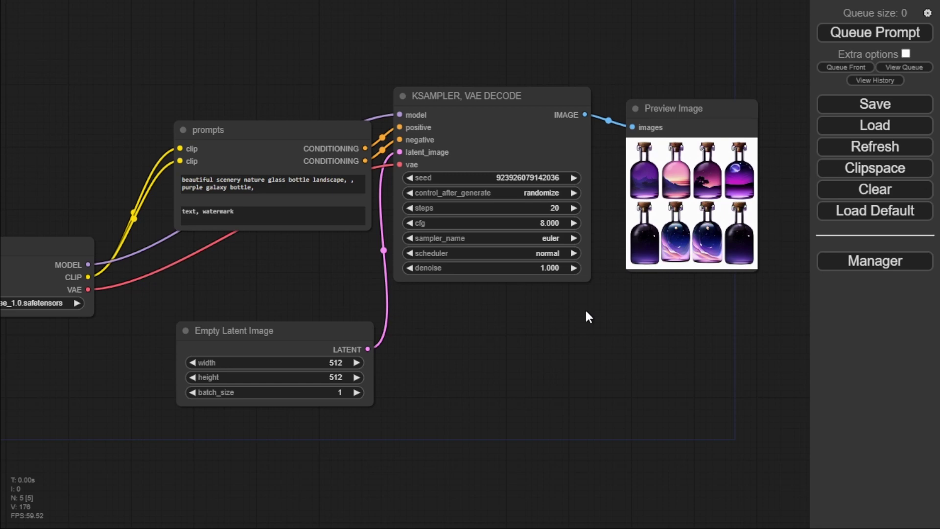
pyautogui.scroll(-5, 582, 312)
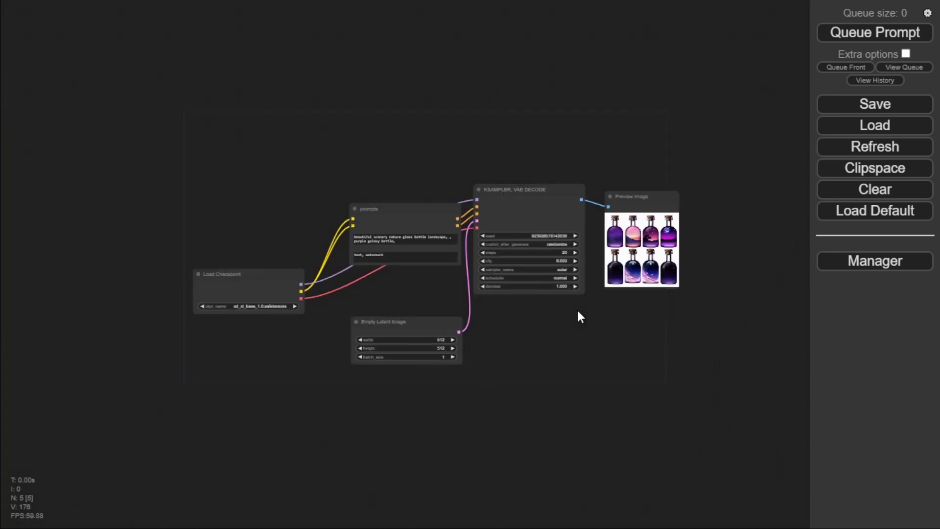